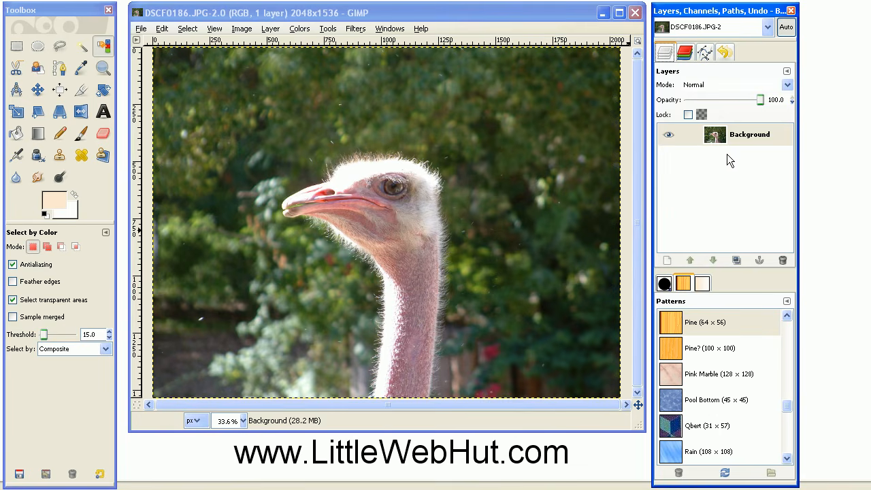
Step: Duplicate the Background layer and apply a Threshold with a lower limit of 153 and an upper limit of 255 to the copy
left_click(736, 262)
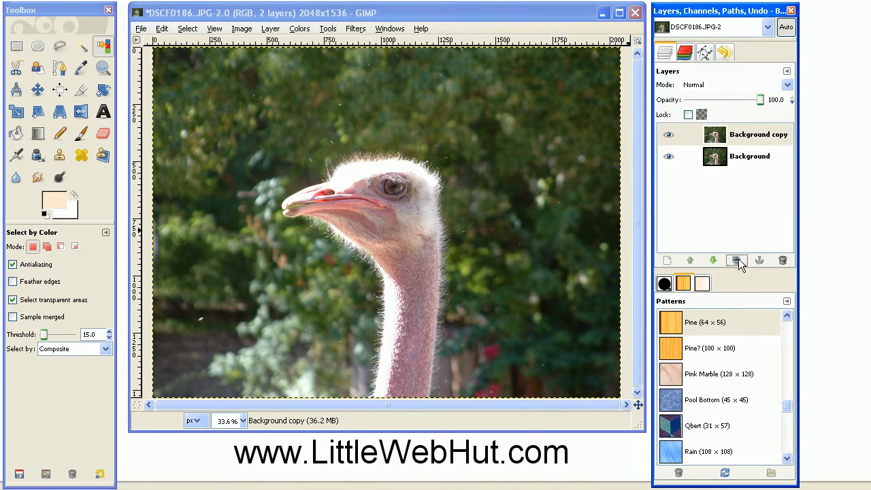
left_click(751, 139)
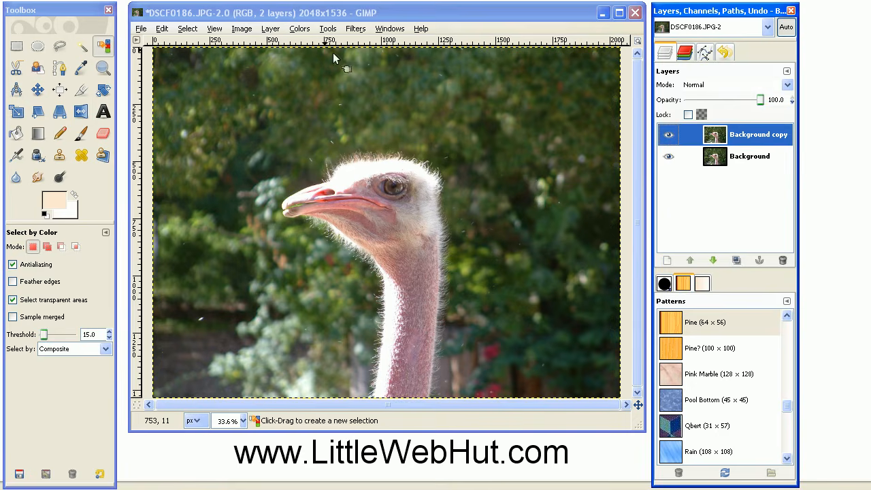
left_click(300, 30)
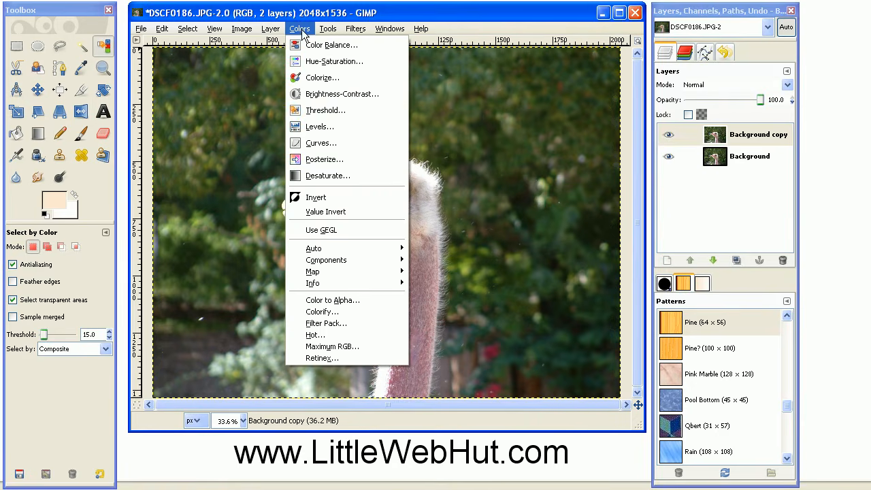
left_click(325, 112)
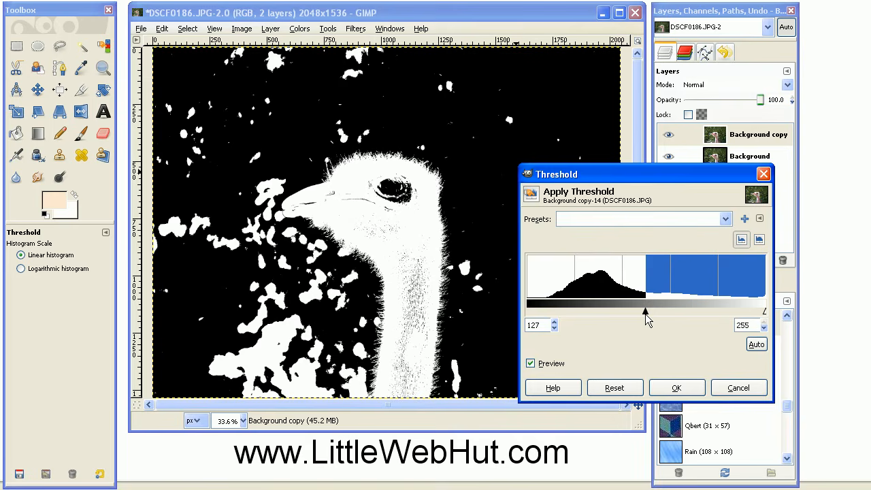
left_click_drag(646, 314, 699, 316)
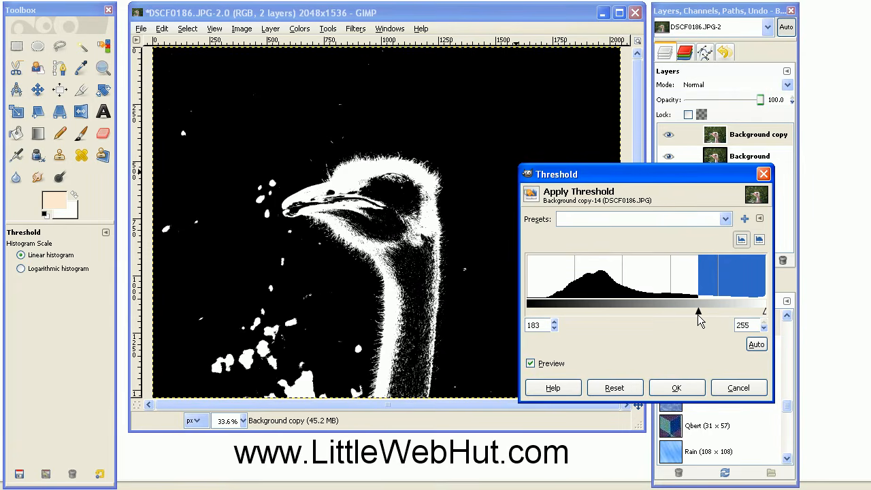
left_click_drag(698, 316, 700, 315)
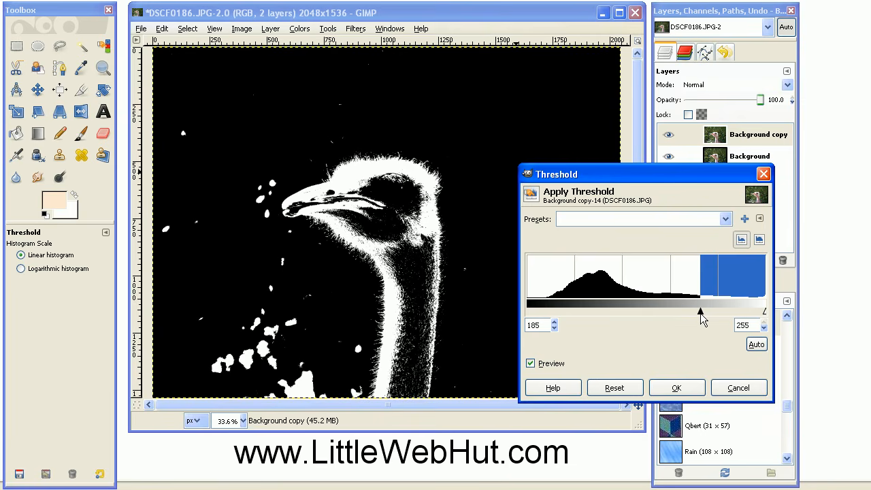
left_click_drag(701, 313, 681, 312)
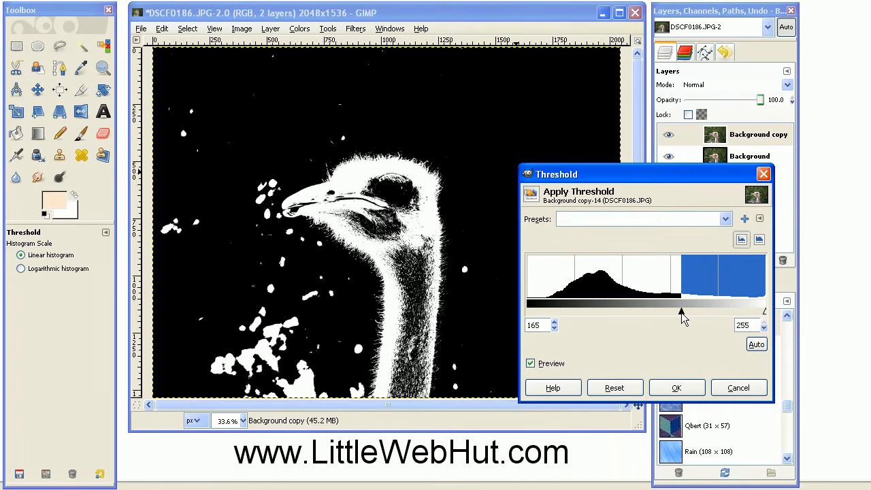
left_click_drag(680, 311, 671, 311)
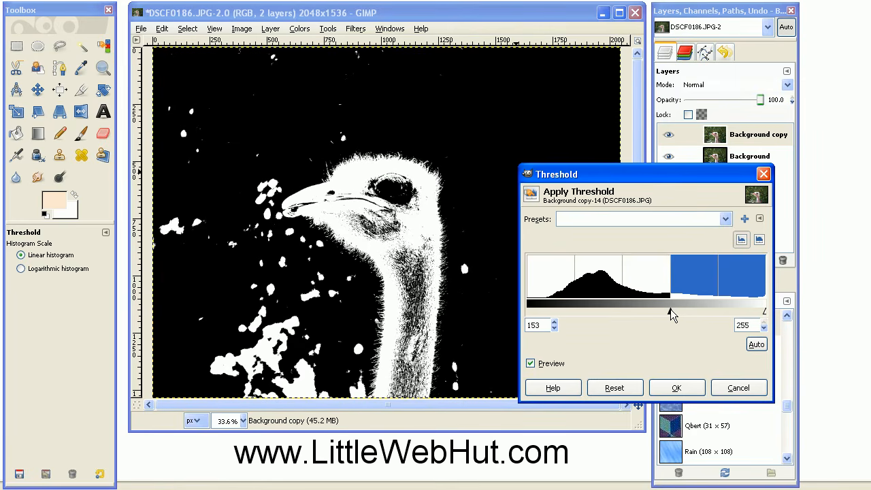
left_click(677, 388)
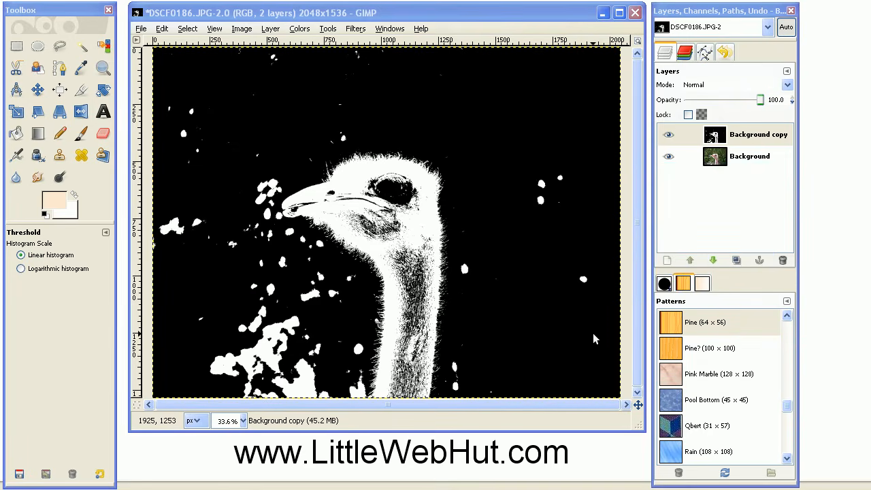
Step: Paint the dark areas inside the ostrich white with the Paintbrush, using scale 10.00 for head and neck and 3.53 for the beak
left_click(80, 135)
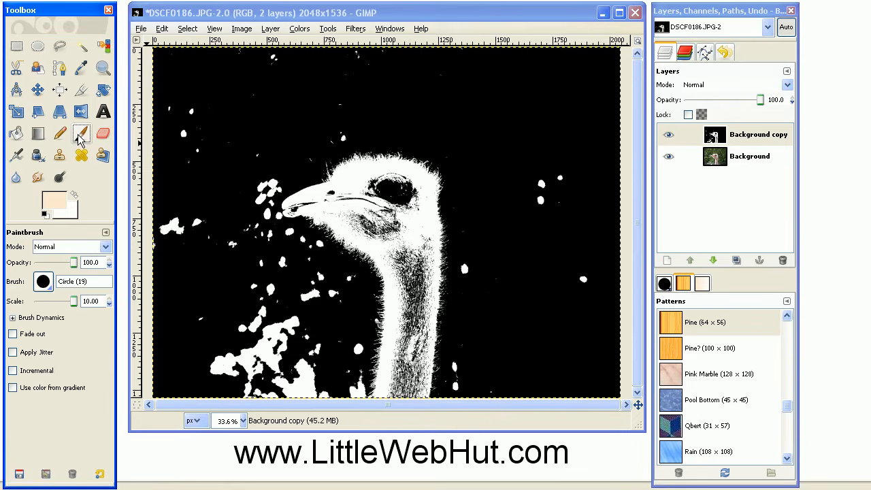
left_click(45, 215)
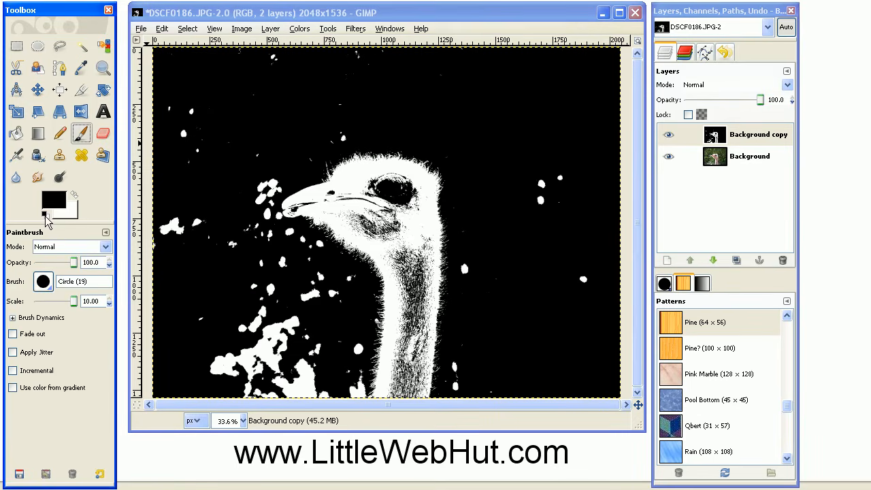
left_click(76, 198)
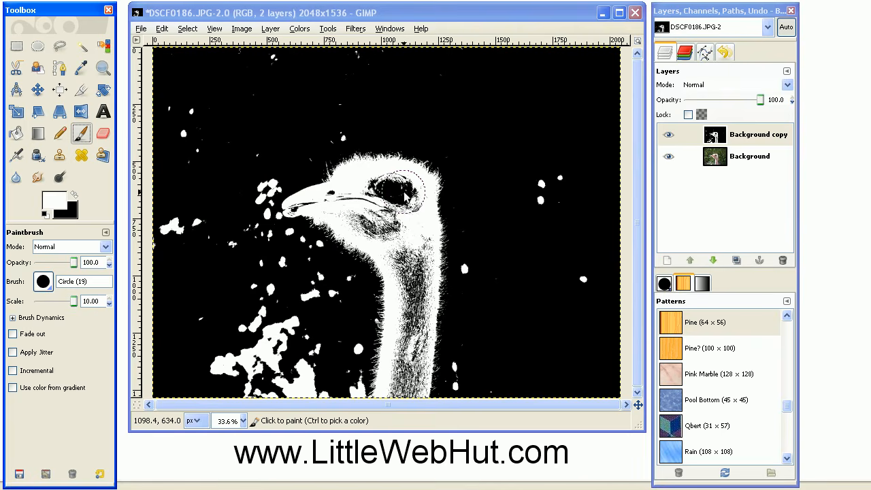
mouse_move(389, 181)
left_mouse_down()
mouse_move(383, 195)
mouse_move(356, 195)
mouse_move(385, 201)
mouse_move(414, 236)
mouse_move(412, 252)
mouse_move(342, 208)
mouse_move(383, 233)
mouse_move(415, 270)
mouse_move(413, 360)
mouse_move(402, 378)
left_mouse_up()
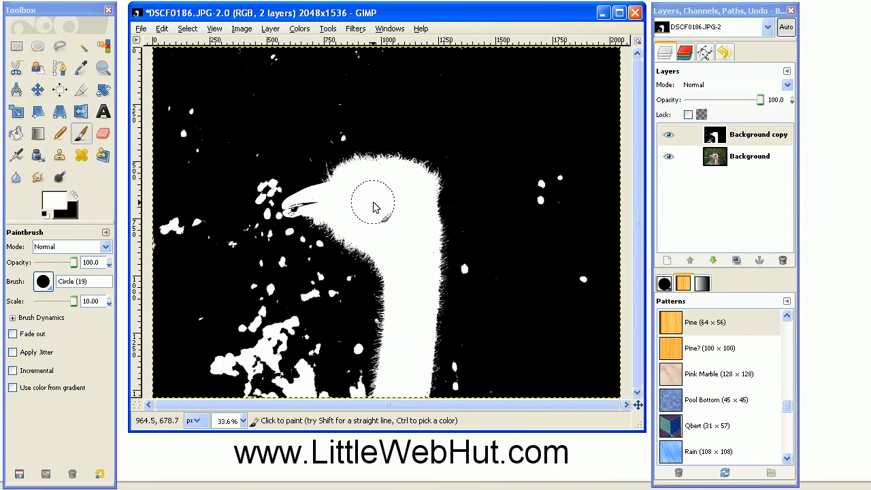
left_click_drag(78, 306, 71, 306)
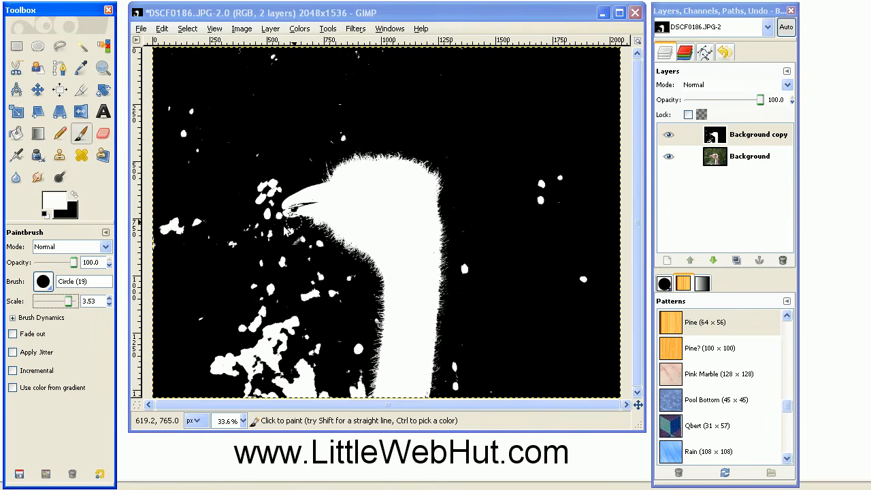
mouse_move(326, 205)
left_mouse_down()
mouse_move(294, 207)
mouse_move(315, 199)
mouse_move(293, 197)
left_mouse_up()
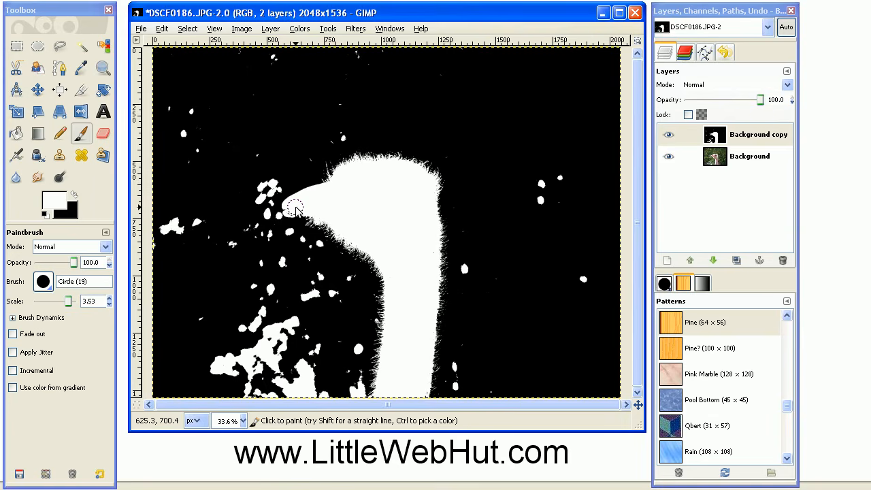
Step: Paint over the white specks around the ostrich in black with the Paintbrush at scale 10.00
left_click(75, 198)
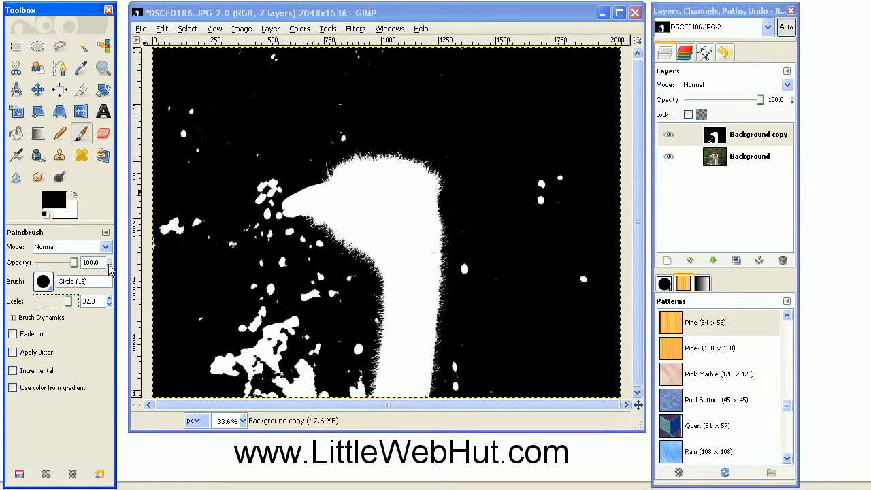
left_click_drag(70, 305, 95, 302)
mouse_move(345, 386)
left_mouse_down()
mouse_move(340, 379)
mouse_move(192, 383)
left_mouse_up()
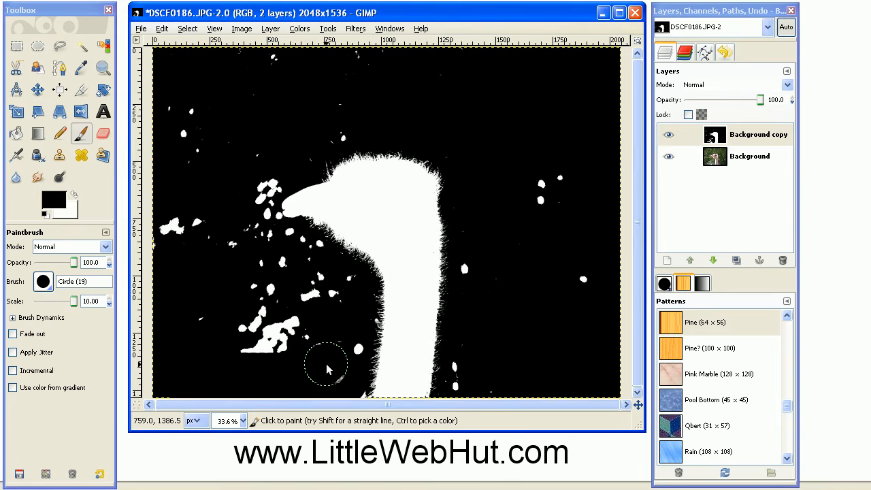
left_click_drag(345, 351, 215, 336)
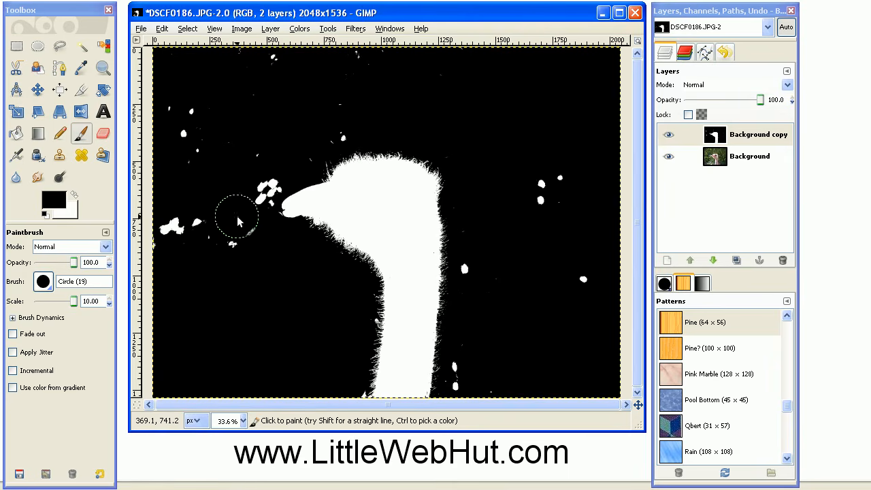
left_click(260, 218)
left_click_drag(259, 217, 165, 234)
mouse_move(243, 183)
left_mouse_down()
mouse_move(267, 178)
mouse_move(166, 151)
mouse_move(198, 106)
left_mouse_up()
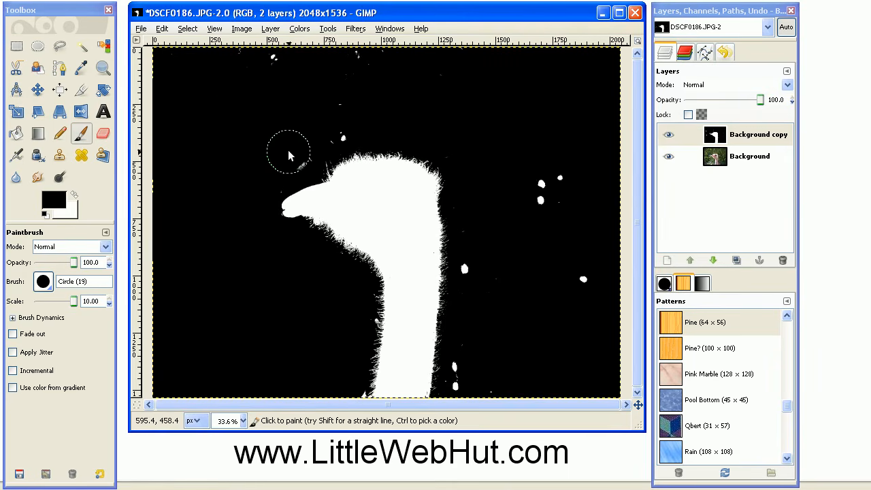
mouse_move(345, 121)
left_mouse_down()
mouse_move(355, 84)
mouse_move(241, 62)
left_mouse_up()
mouse_move(512, 235)
left_mouse_down()
mouse_move(613, 393)
mouse_move(580, 369)
mouse_move(527, 371)
mouse_move(463, 373)
left_mouse_up()
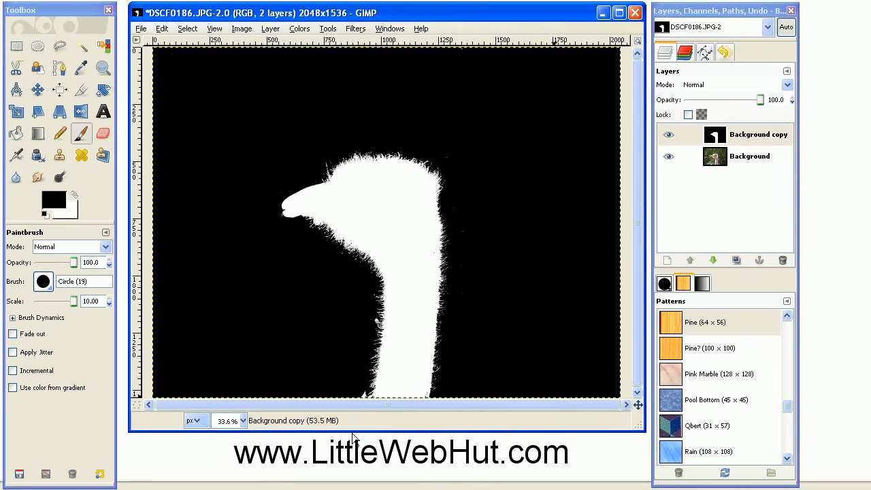
Step: Select the black area around the ostrich by color and add an alpha channel to the Background layer
left_click(105, 46)
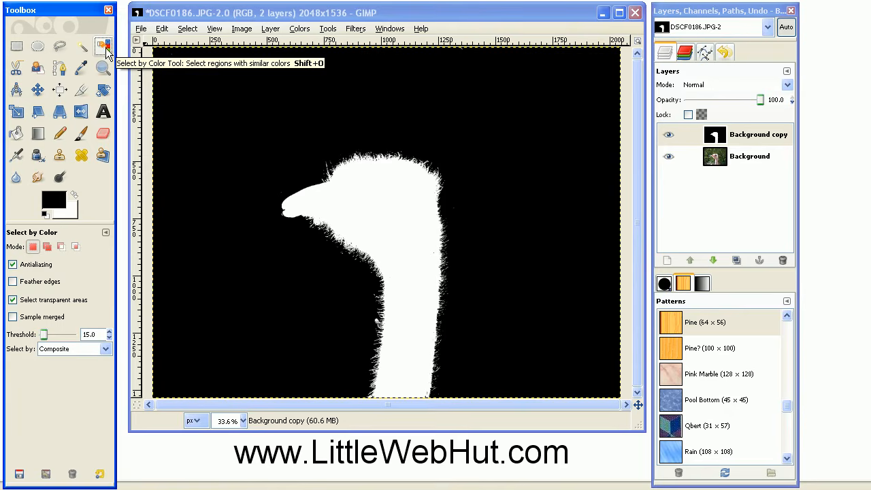
left_click(228, 114)
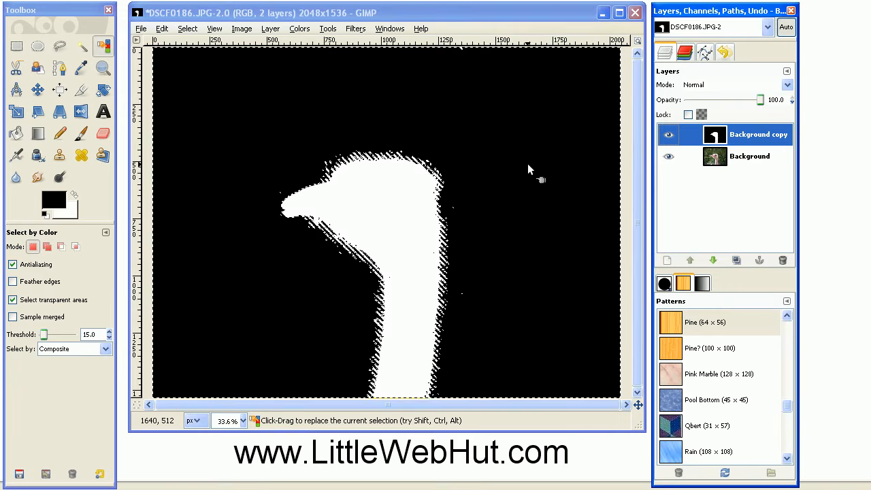
left_click(739, 159)
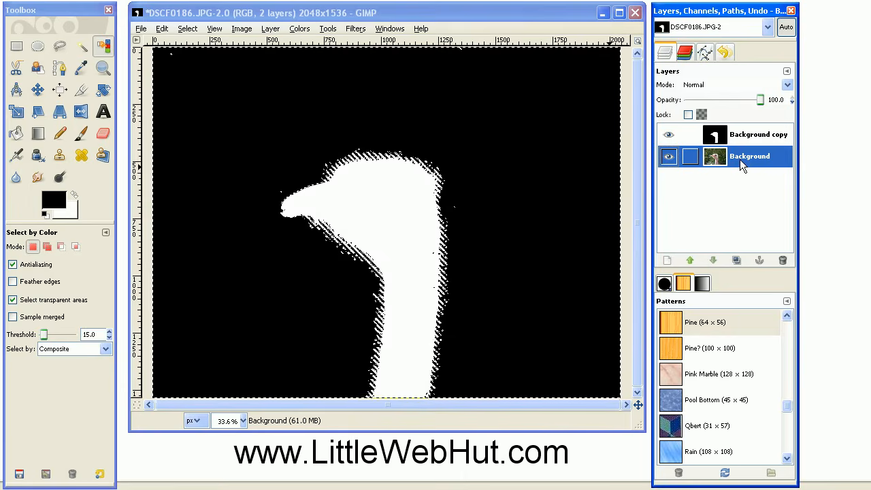
right_click(740, 162)
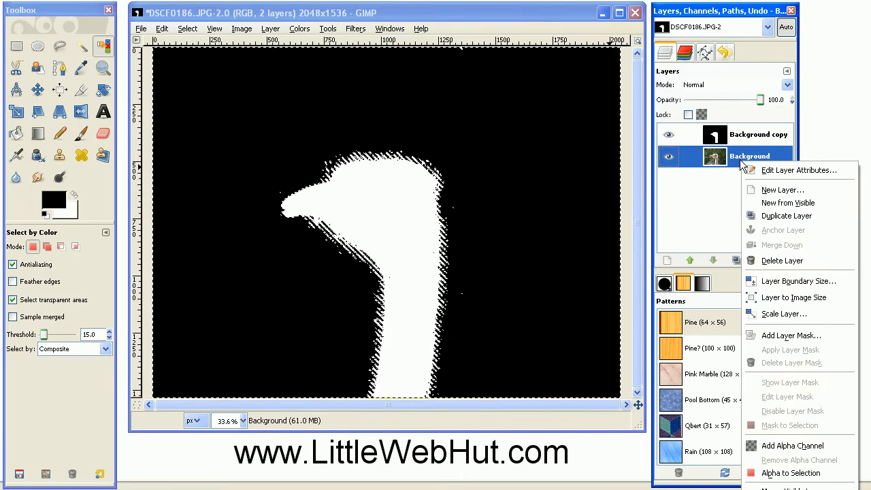
left_click(768, 447)
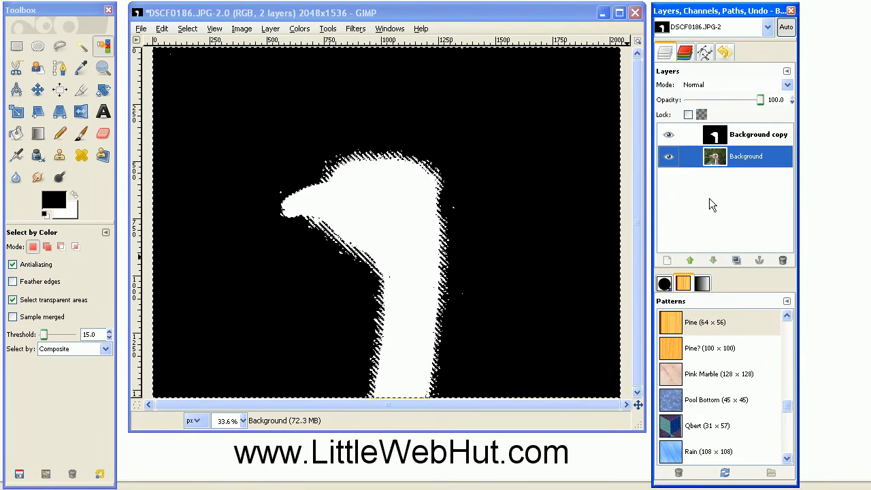
Step: Delete the Background copy layer, erase the selected surroundings from the ostrich photo and clear the selection
left_click(746, 138)
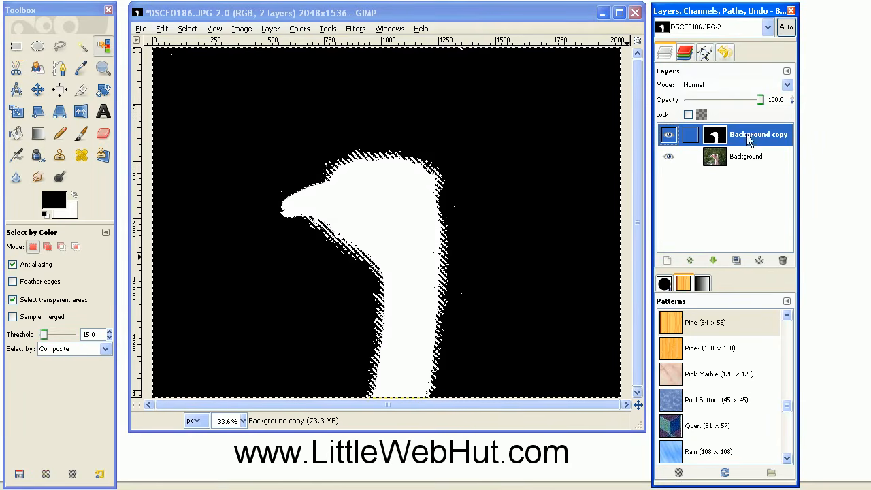
left_click(783, 262)
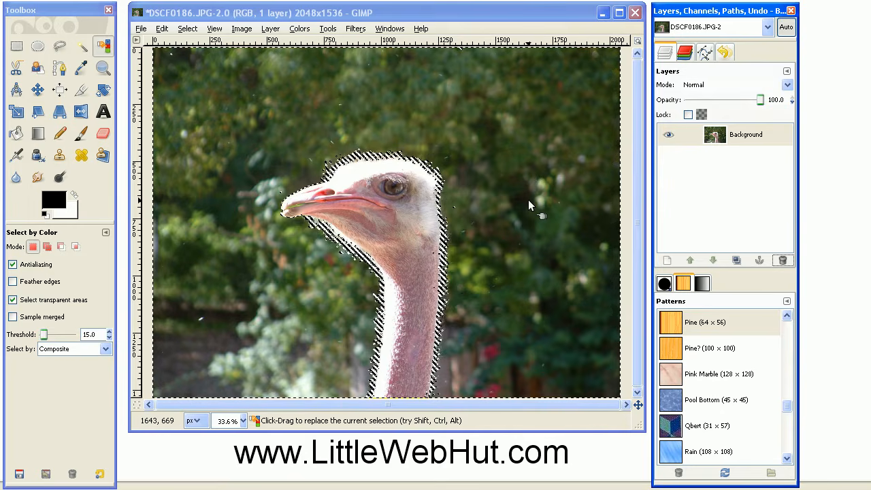
key("Delete")
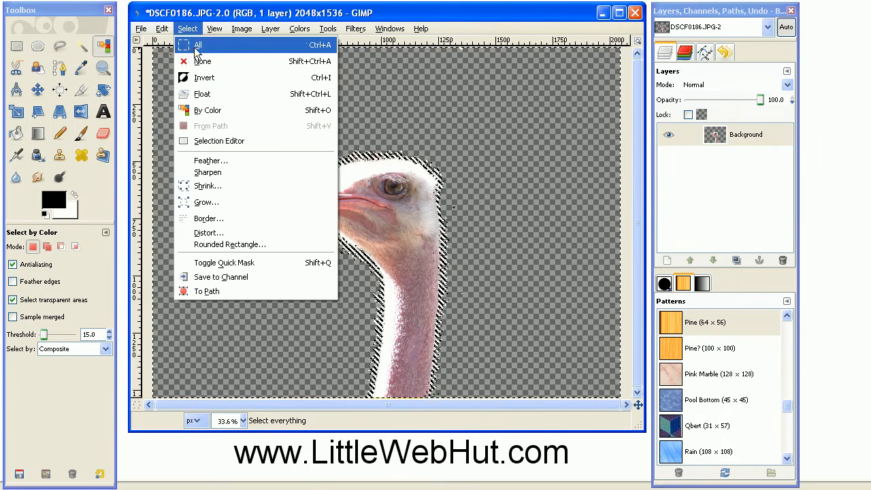
left_click(197, 61)
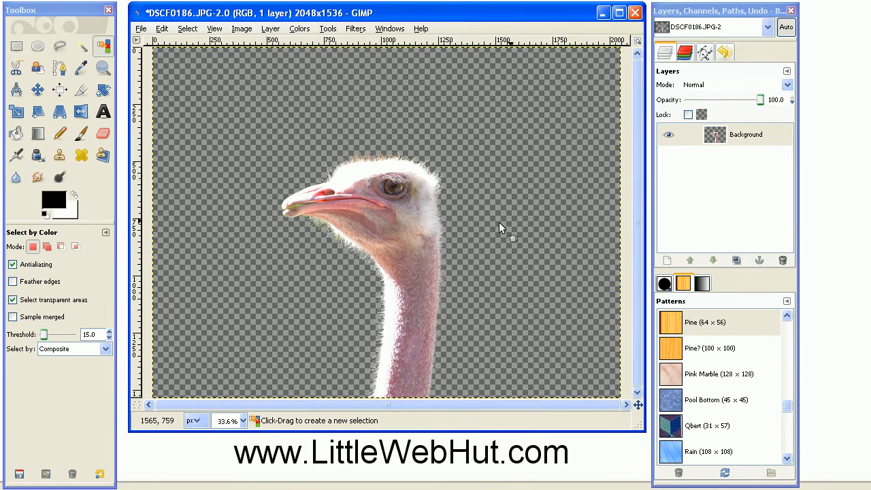
Step: Add a 2048 × 1536 px layer filled with the black foreground color and move it below the ostrich layer
left_click(668, 261)
left_click_drag(160, 0, 231, 46)
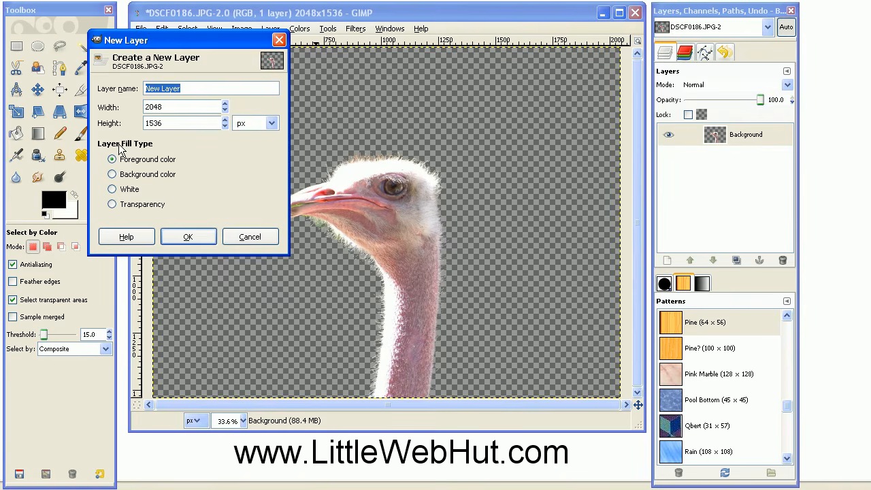
left_click(189, 232)
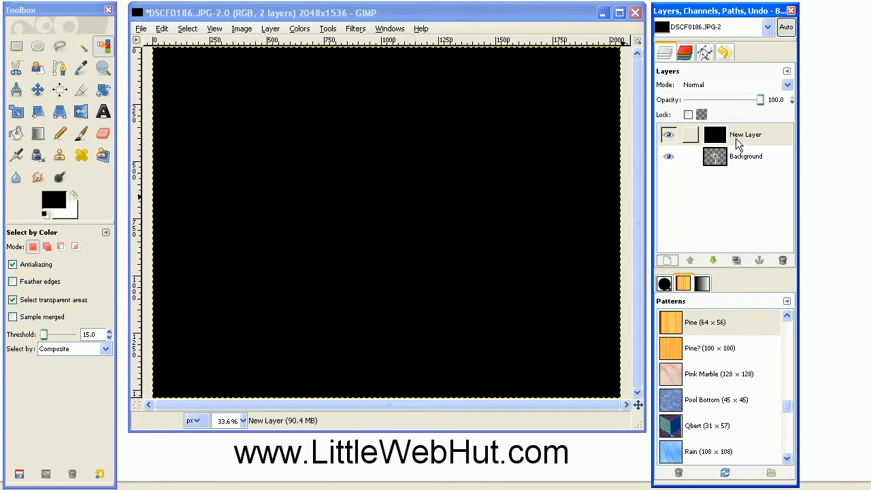
left_click(714, 260)
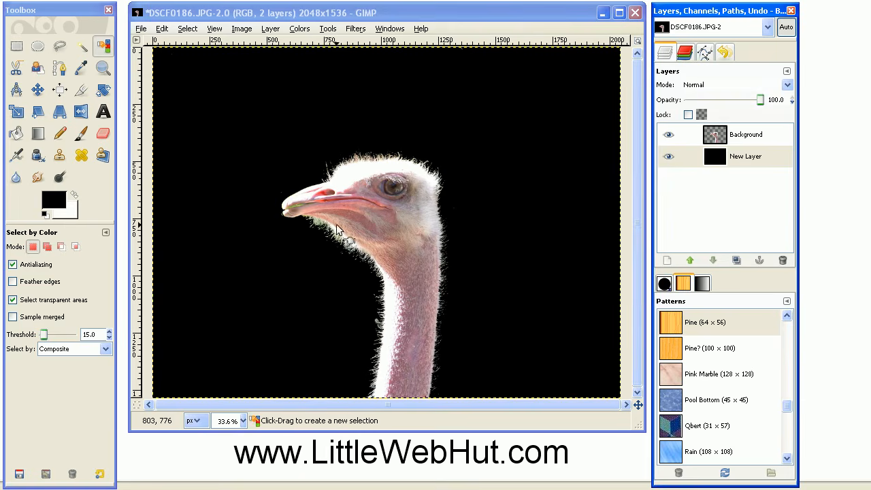
Step: On the Background layer, select the green tint in the feathers under the beak by color and erase it there
scroll(321, 234, "up", 1)
scroll(320, 230, "up", 2)
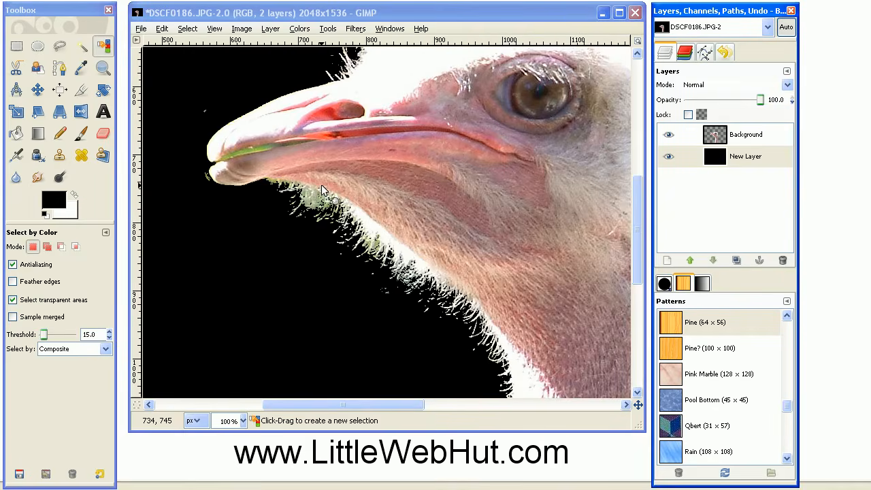
scroll(321, 184, "up", 1)
scroll(321, 184, "up", 1)
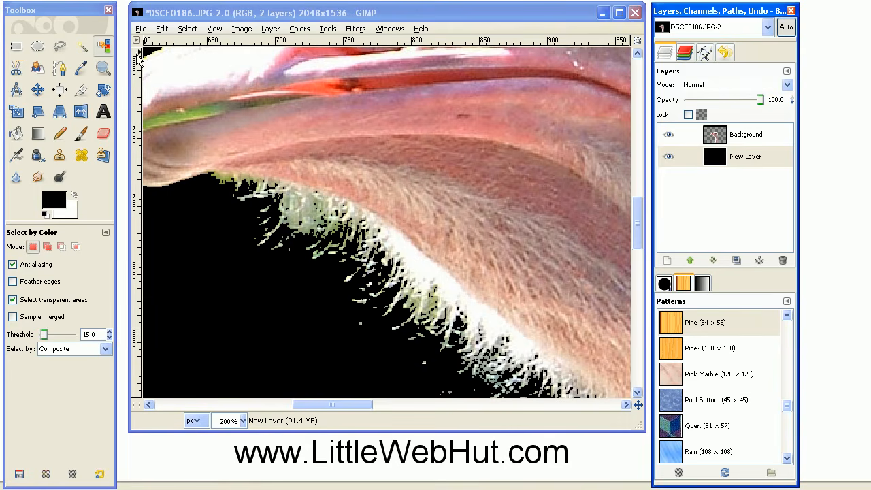
left_click(106, 52)
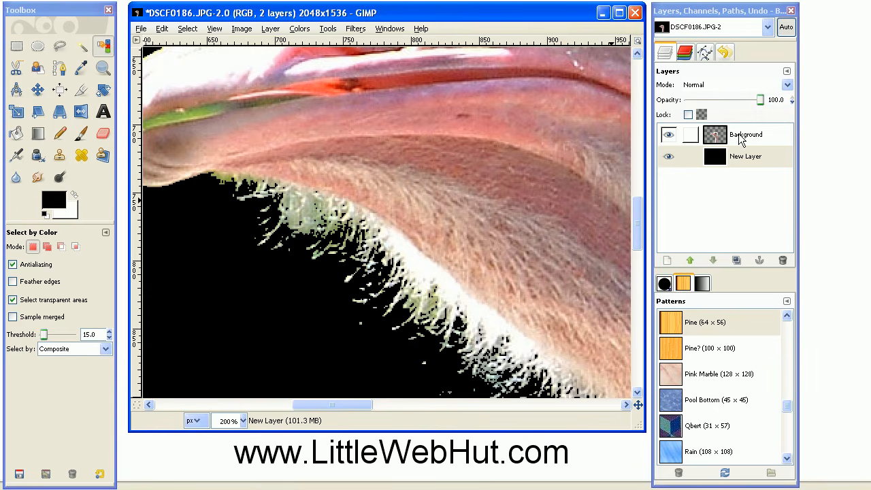
left_click(741, 139)
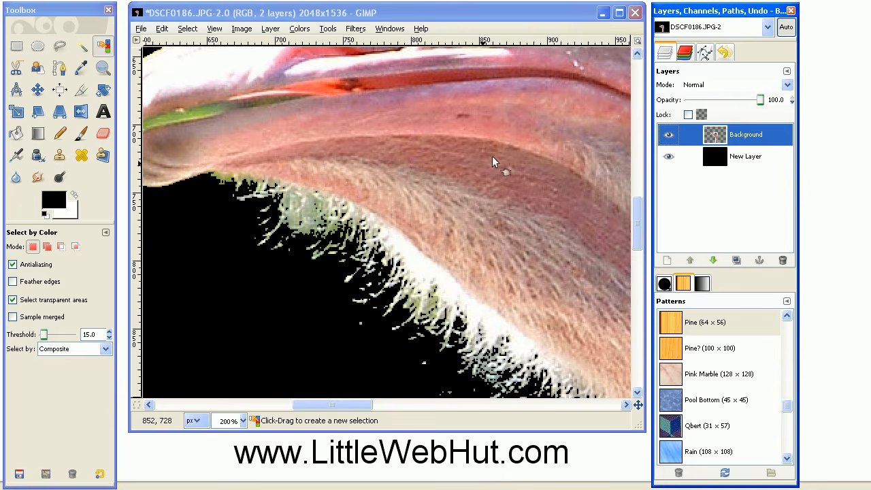
left_click(313, 216)
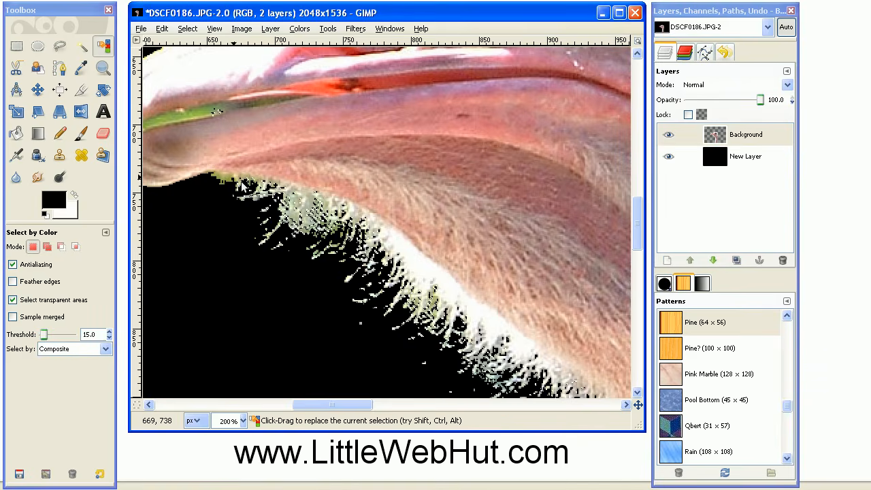
left_click(103, 134)
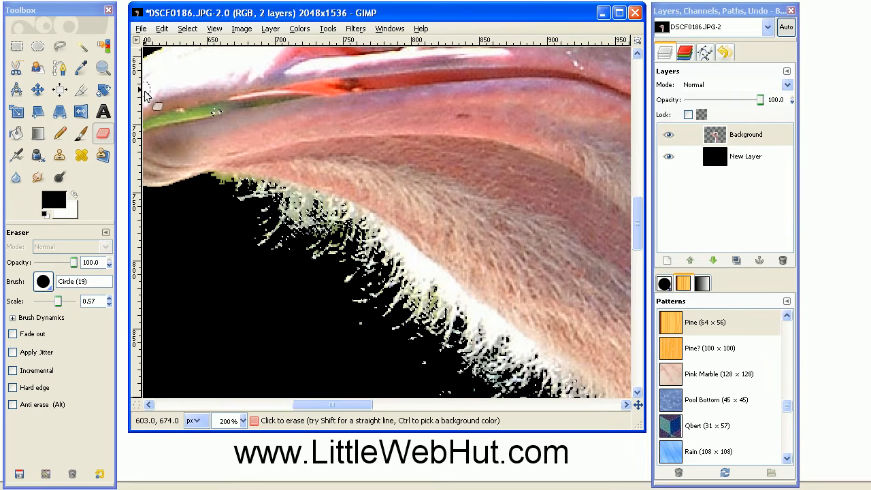
Step: Select further shades of leftover green in the feathers below the beak by color and erase them from that patch
left_click(104, 47)
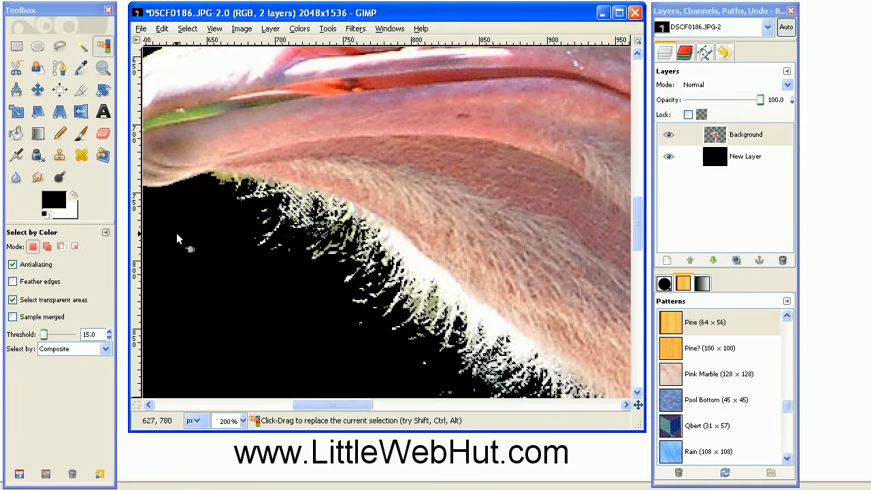
left_click(103, 133)
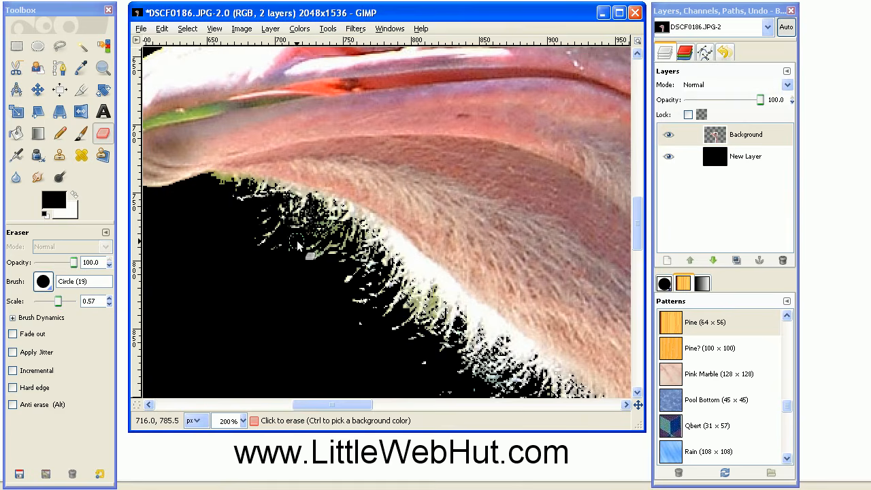
left_click(103, 45)
left_click(334, 234)
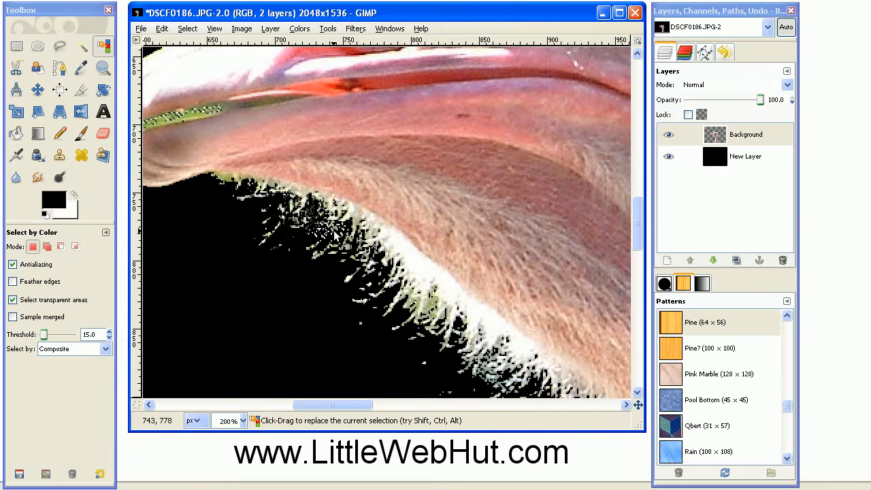
left_click(103, 133)
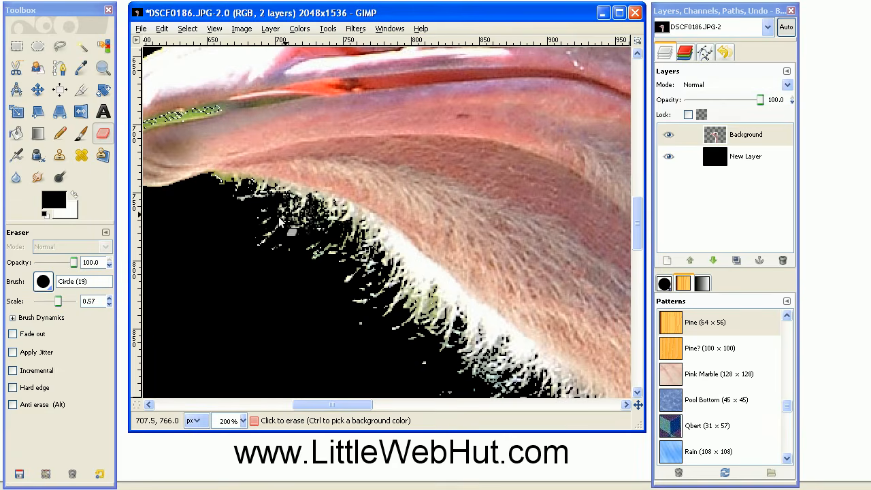
left_click(246, 199)
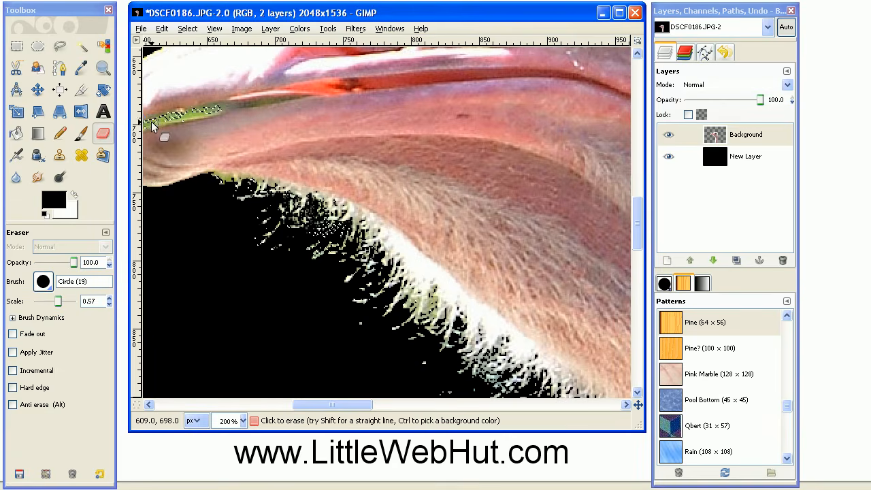
Step: Select the yellow-green tint farther down the throat and just behind the beak by color, erasing it from the feathers
left_click(103, 47)
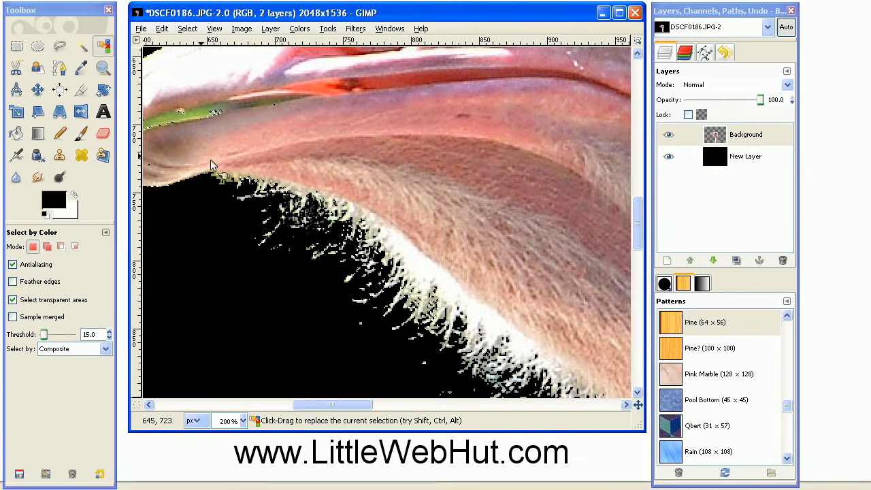
left_click(103, 134)
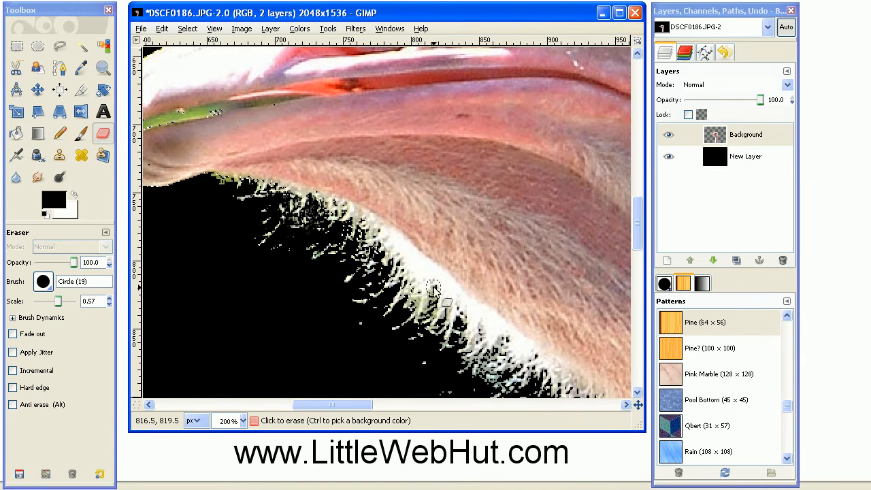
left_click(365, 281)
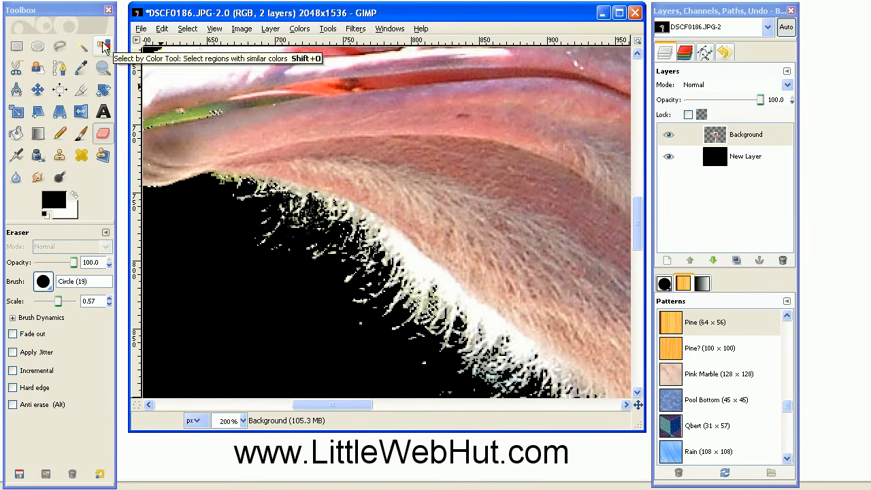
left_click(104, 46)
left_click(227, 180)
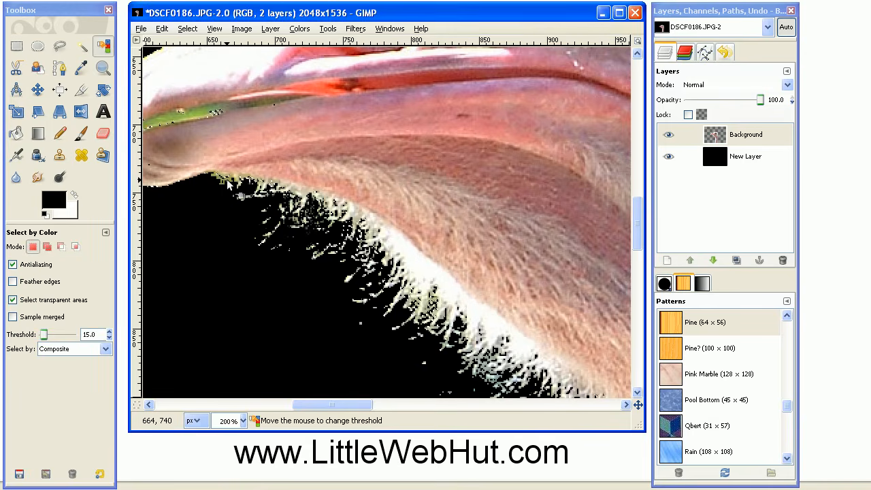
left_click(104, 133)
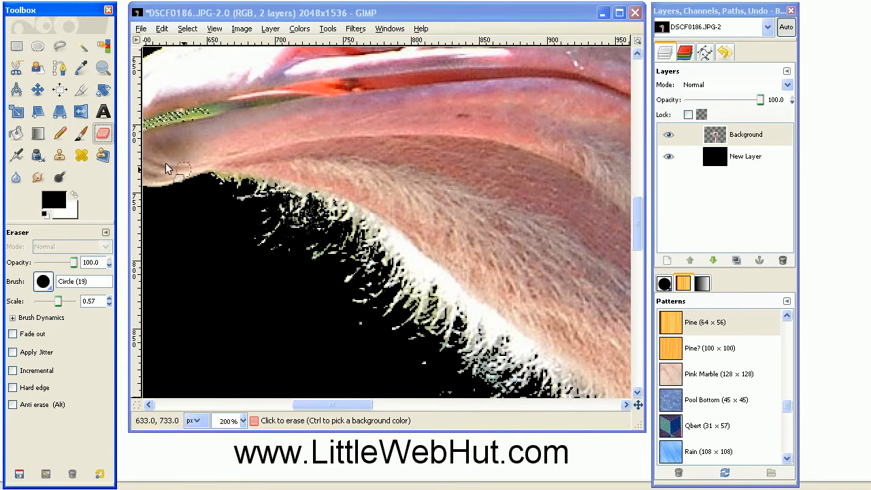
left_click_drag(207, 180, 231, 192)
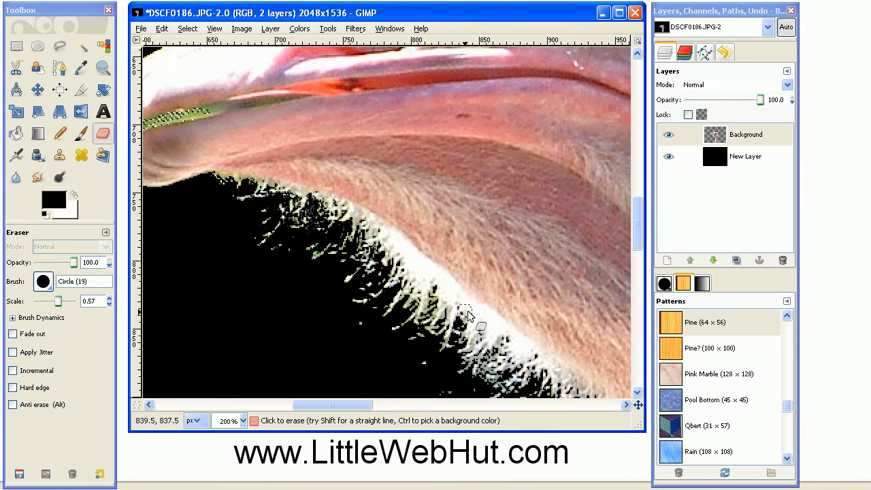
Step: Apply Alpha to Selection to the Background layer and airbrush a light gray-beige picked from the plumage over the feathers below the beak
right_click(746, 139)
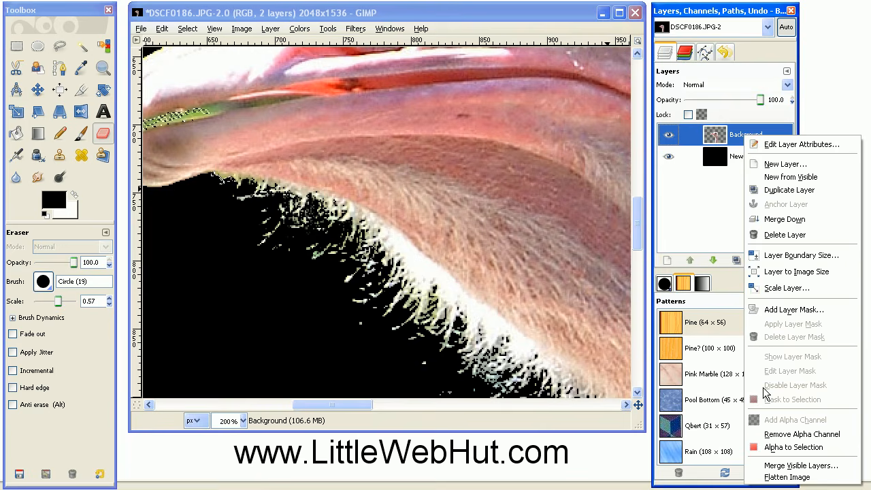
left_click(792, 448)
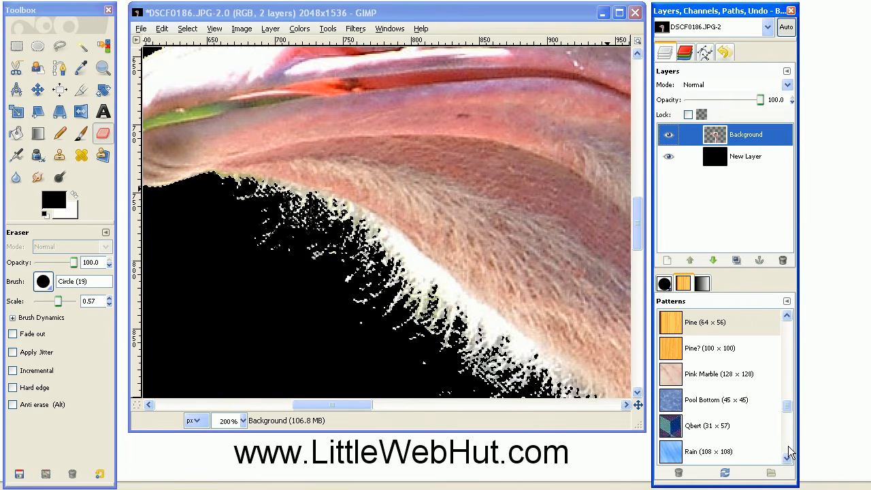
left_click(80, 69)
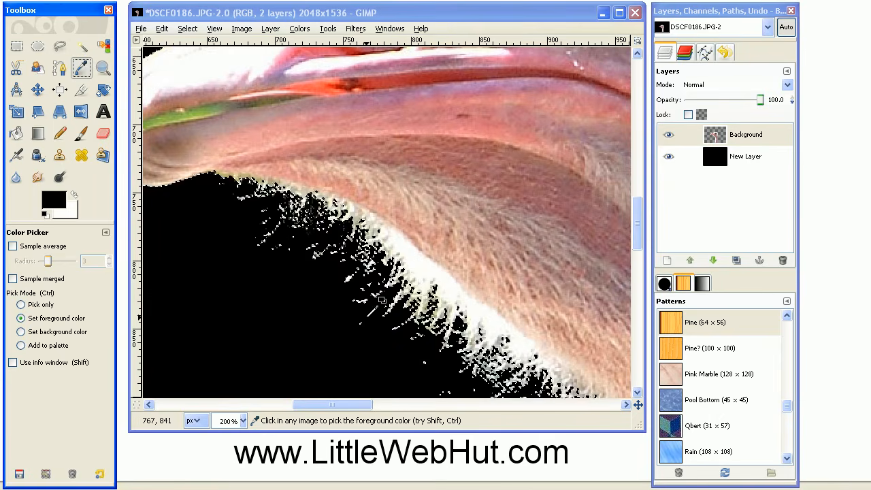
left_click(560, 371)
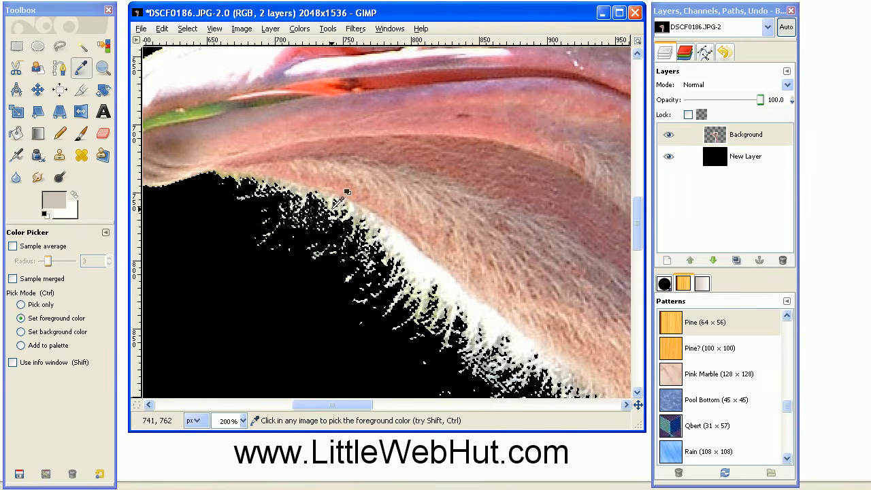
left_click(16, 155)
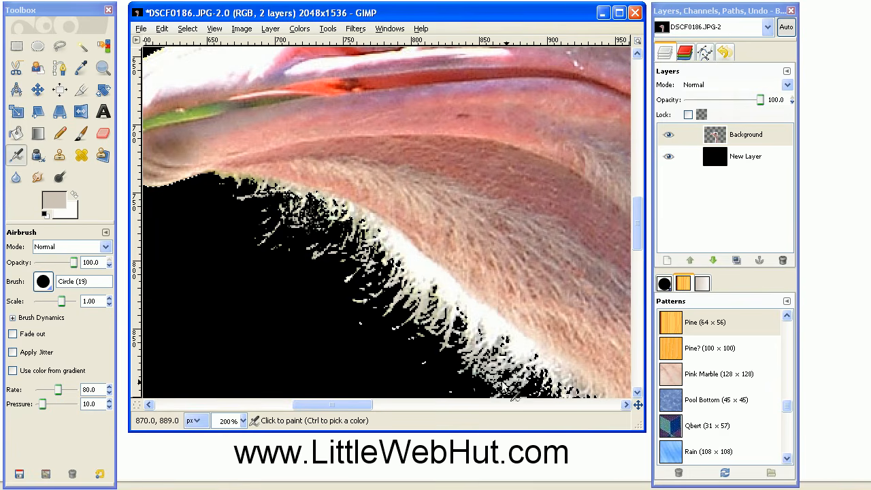
mouse_move(219, 185)
left_mouse_down()
mouse_move(251, 195)
mouse_move(215, 184)
mouse_move(286, 197)
mouse_move(242, 196)
mouse_move(270, 219)
left_mouse_up()
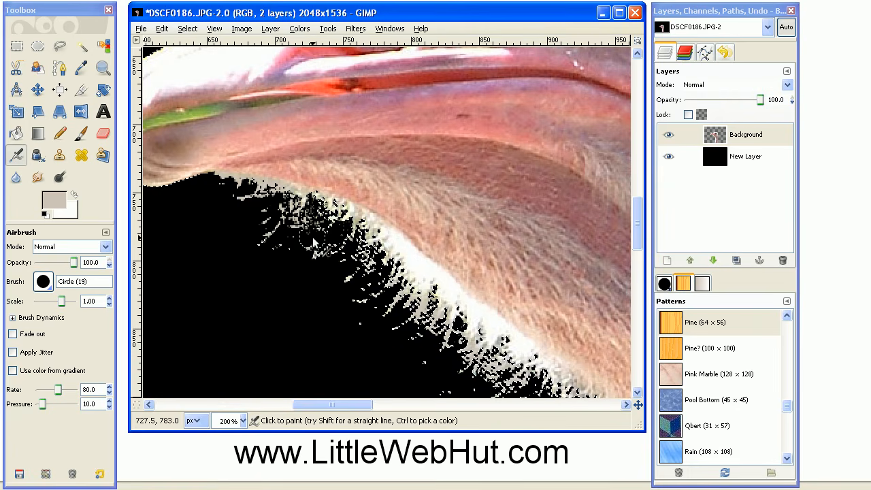
Step: Select the gray patch between the feathers along the front of the neck by color and erase it
scroll(418, 269, "down", 1, "ctrl")
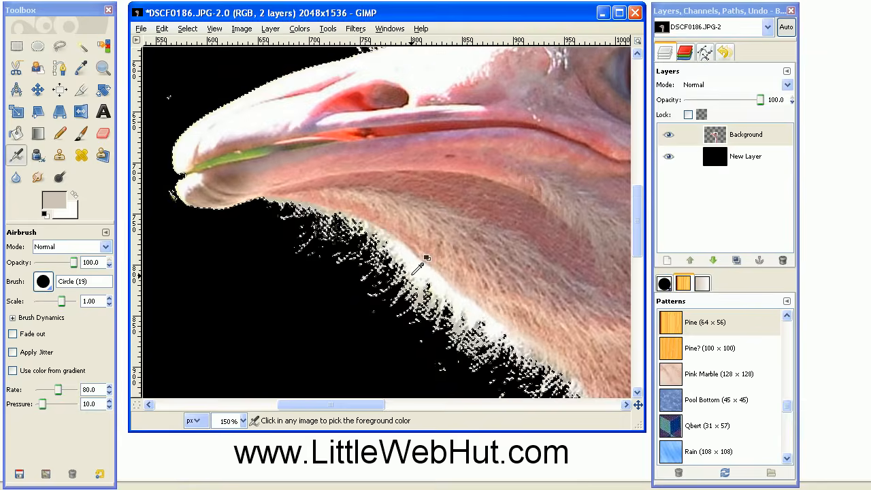
scroll(416, 271, "down", 1, "ctrl")
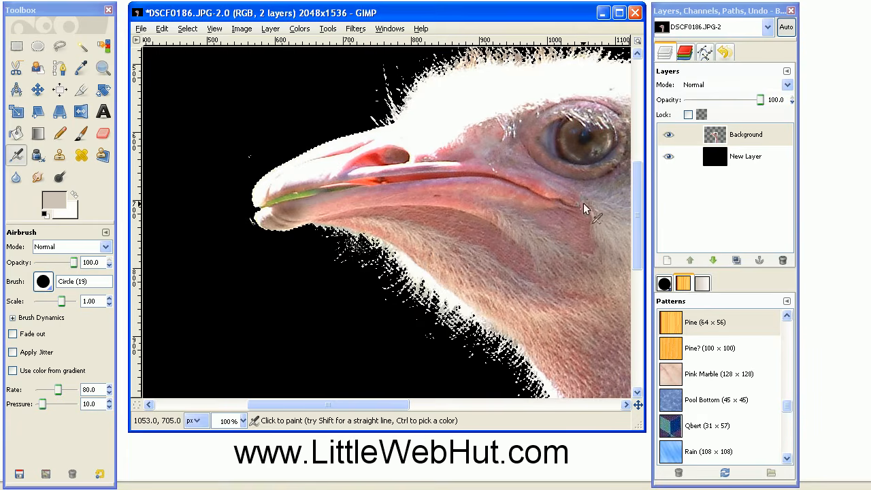
left_click_drag(638, 191, 642, 278)
scroll(564, 229, "up", 4, "ctrl")
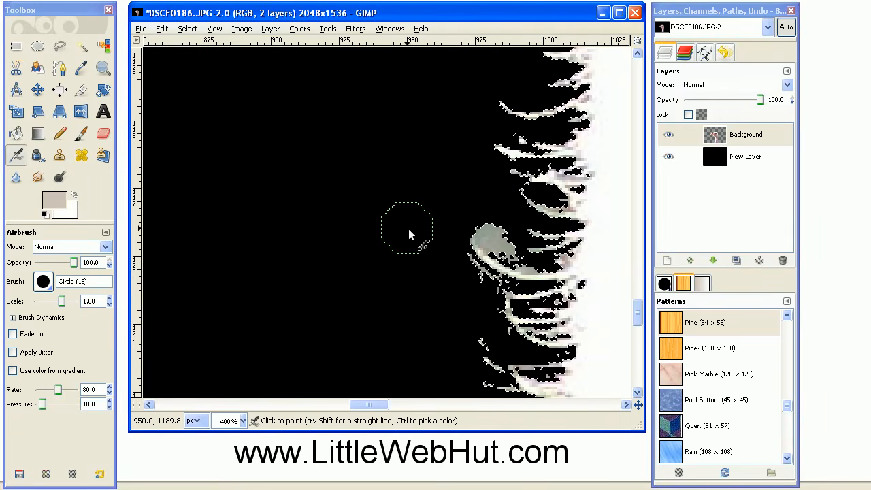
left_click(103, 46)
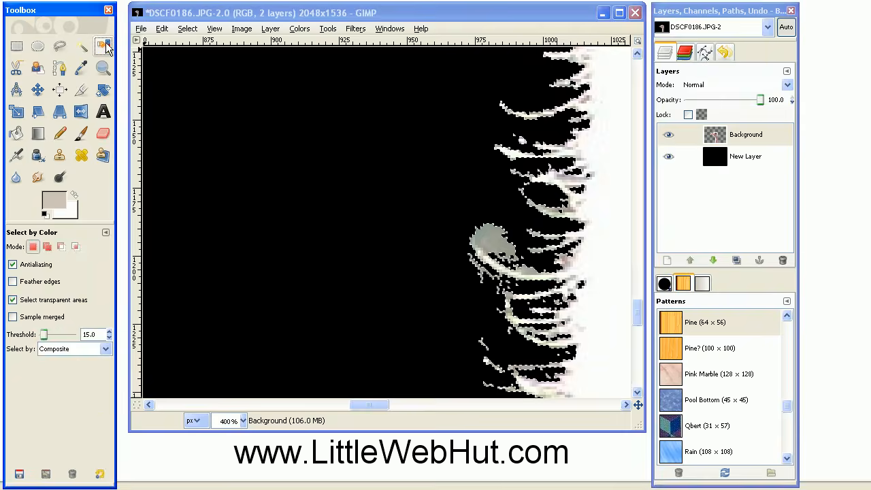
left_click(491, 245)
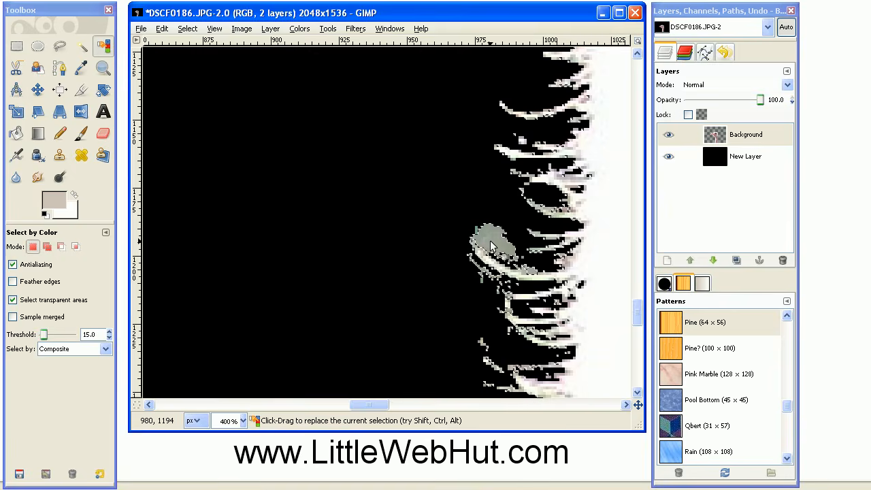
left_click(103, 133)
left_click(512, 239)
mouse_move(513, 238)
left_mouse_down()
mouse_move(516, 247)
mouse_move(480, 224)
mouse_move(521, 257)
mouse_move(475, 221)
left_mouse_up()
Step: Clear the selection on the ostrich image
scroll(515, 279, "down", 3)
mouse_move(633, 286)
left_mouse_down()
mouse_move(642, 377)
mouse_move(638, 170)
left_mouse_up()
left_click_drag(368, 405, 432, 413)
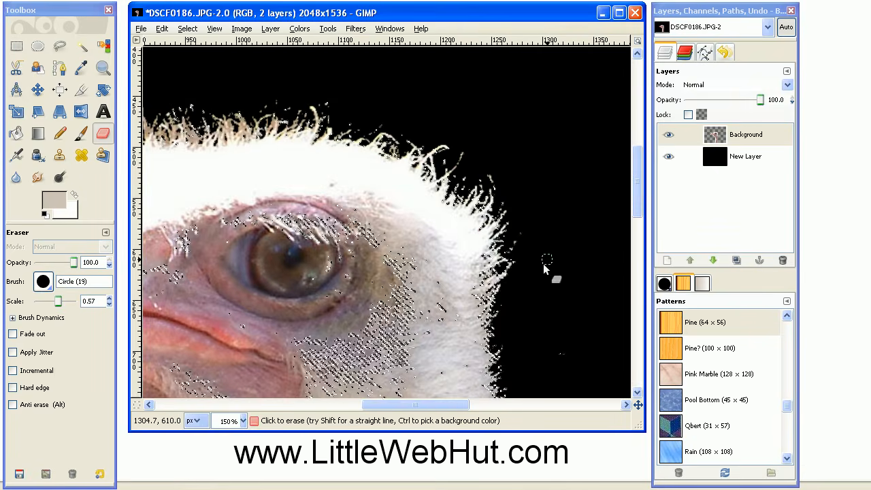
scroll(550, 272, "down", 15)
left_click_drag(638, 367, 647, 211)
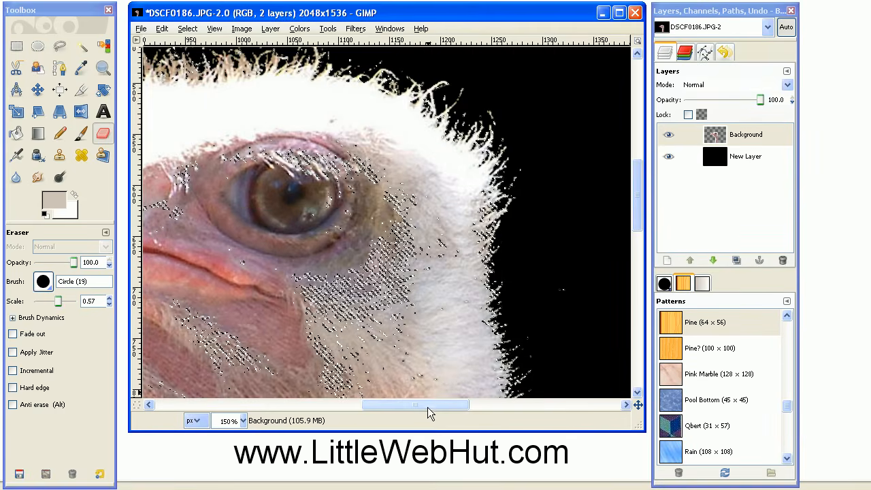
left_click_drag(431, 405, 332, 405)
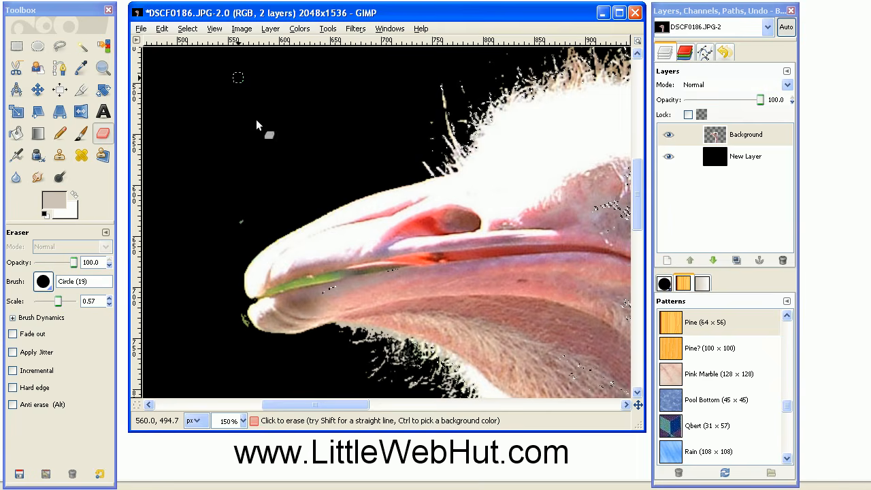
left_click(187, 29)
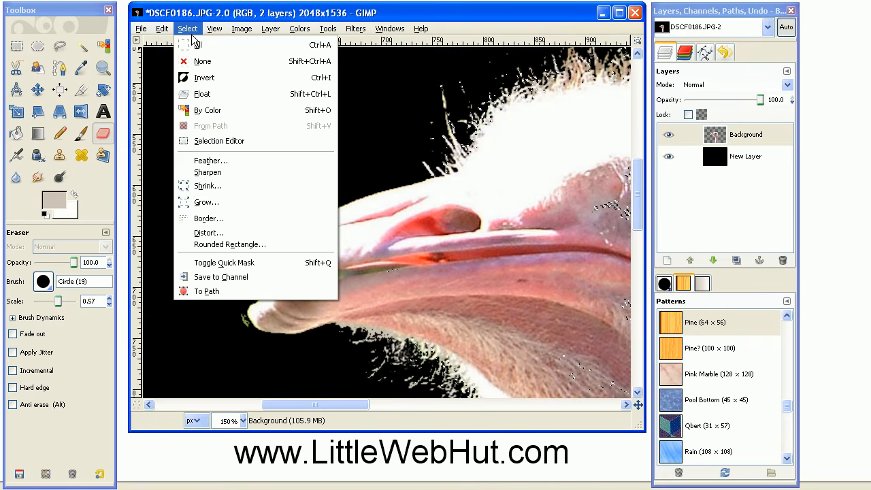
left_click(199, 61)
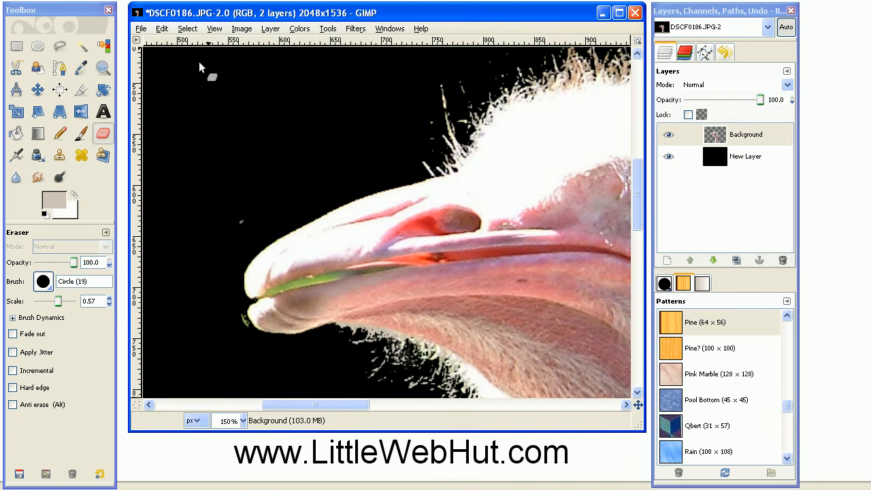
Step: Erase the small green specks in front of the beak tip and the gray speck above it on the Background layer
scroll(254, 332, "up", 1)
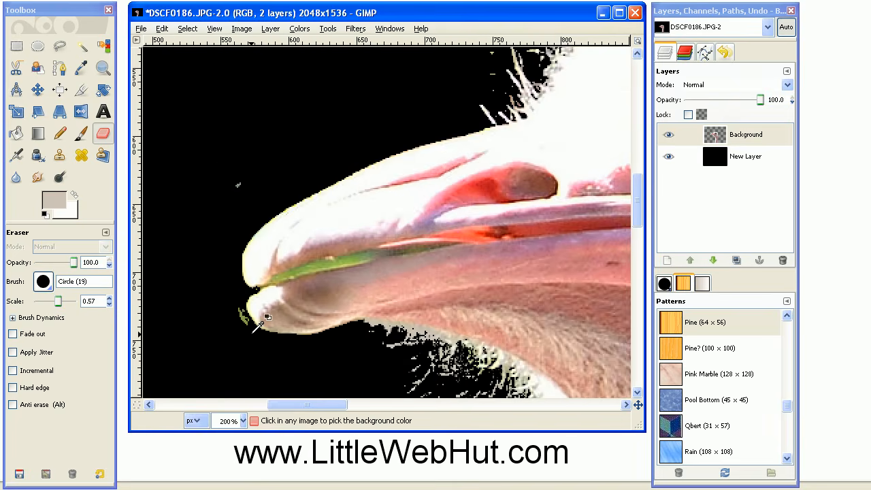
scroll(258, 327, "up", 1)
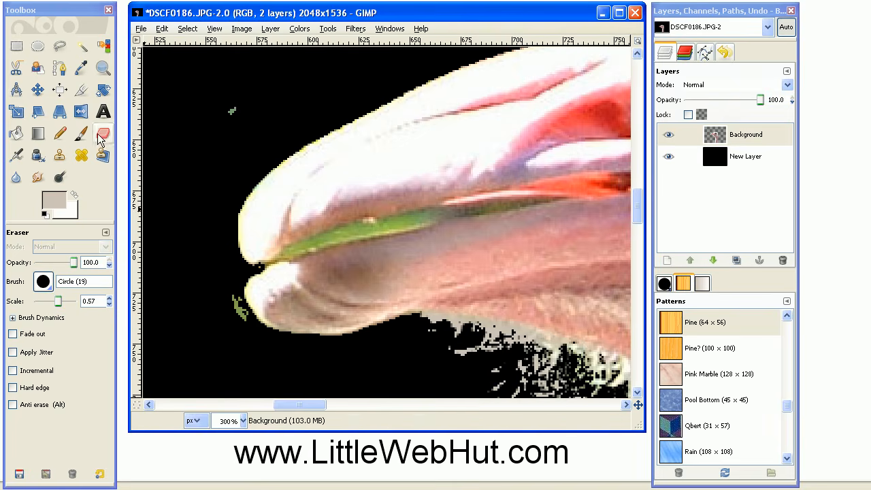
left_click_drag(231, 300, 239, 310)
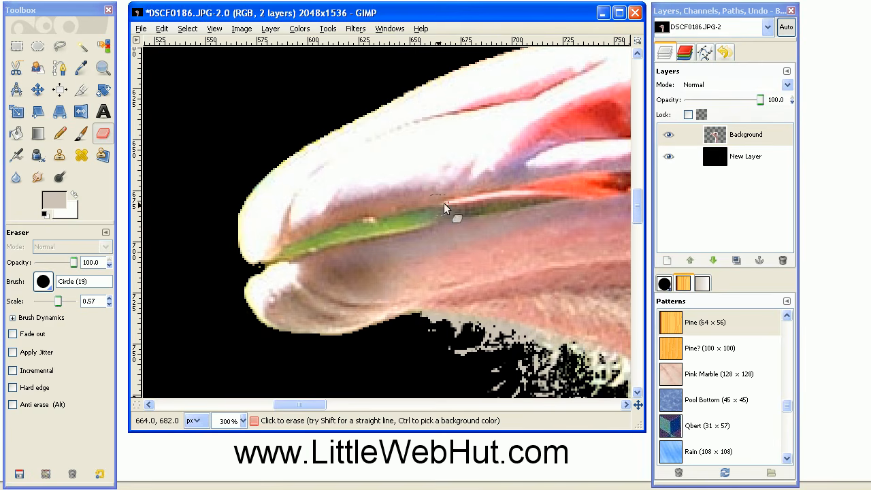
Step: Outline the green sliver between the upper and lower beak with a polygonal Free Select and delete it from the Background layer
left_click(60, 46)
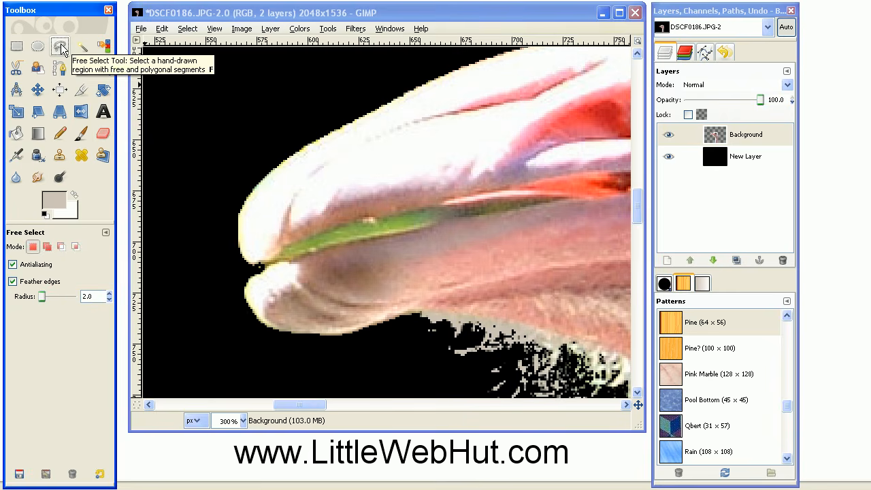
left_click(562, 197)
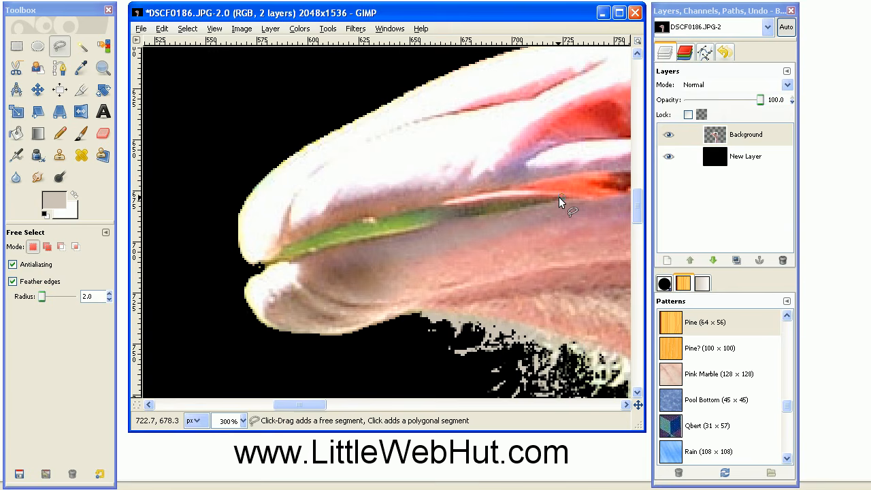
left_click(503, 198)
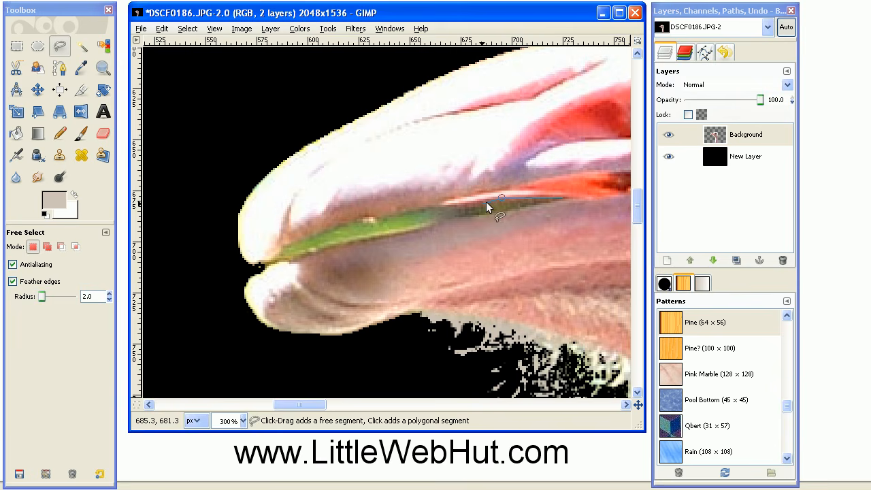
left_click(443, 203)
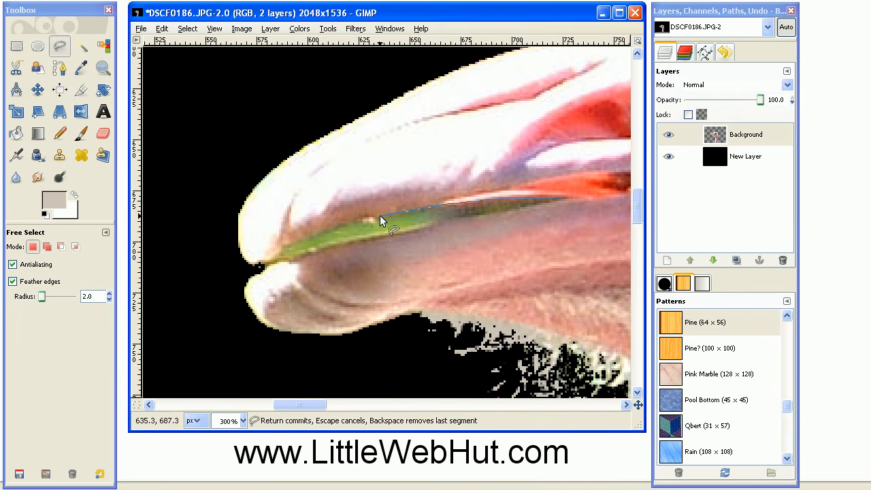
left_click(317, 233)
left_click(279, 250)
left_click(262, 264)
left_click(534, 205)
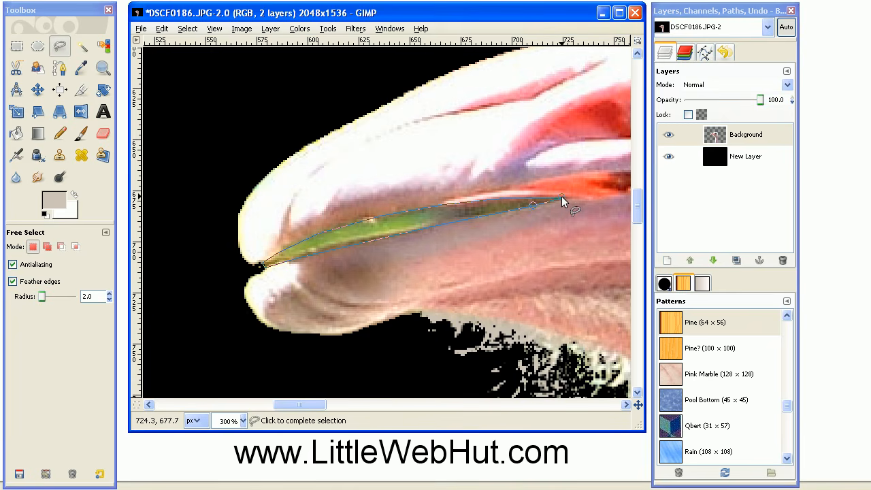
left_click(561, 196)
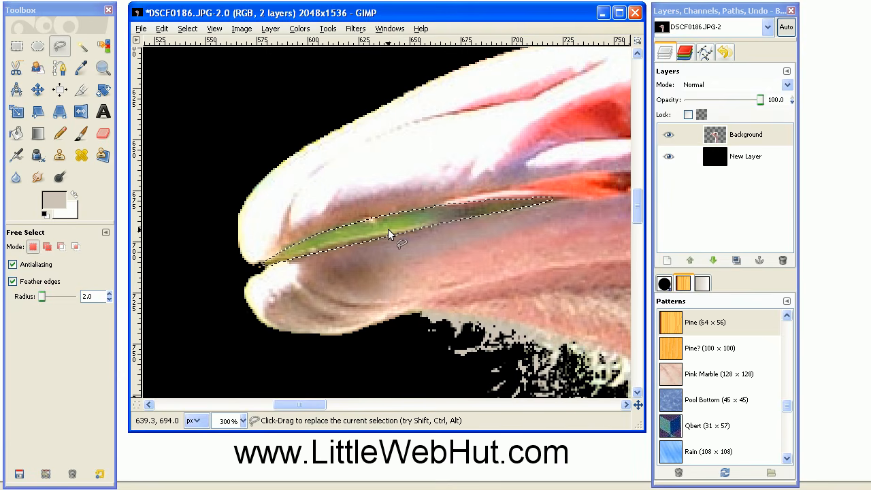
key("Delete")
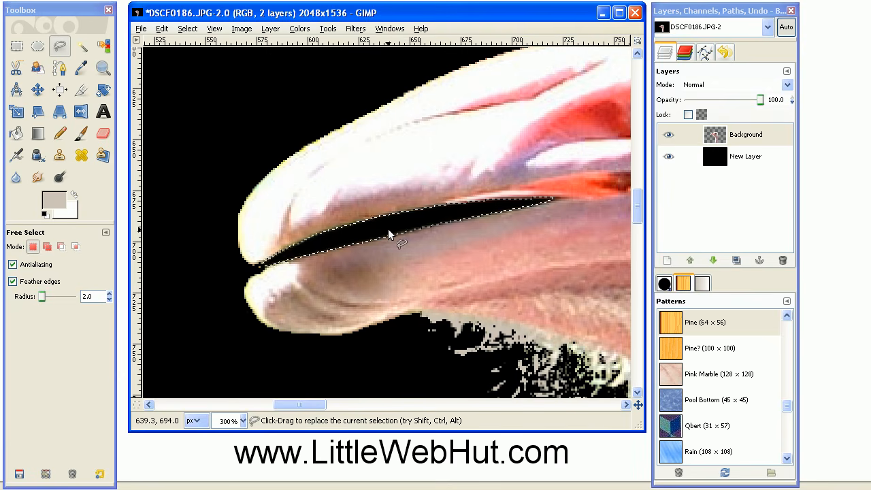
Step: Remove the selection around the emptied gap between the beak halves
left_click(188, 29)
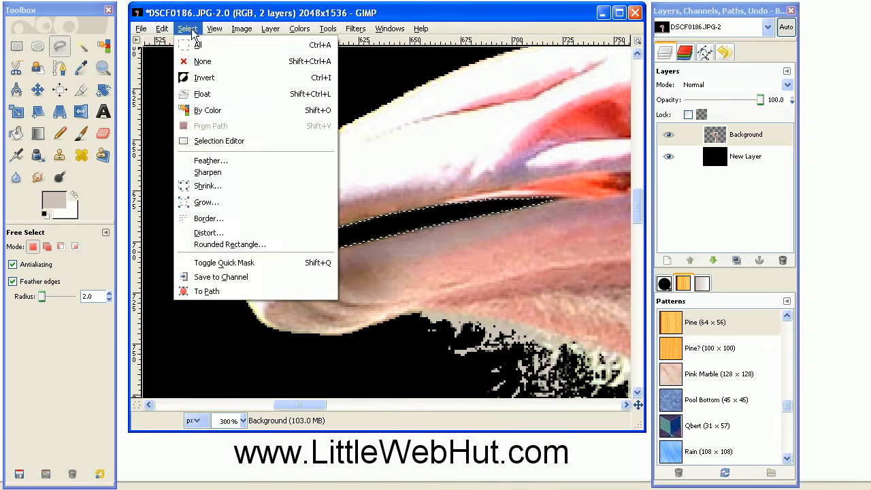
left_click(201, 62)
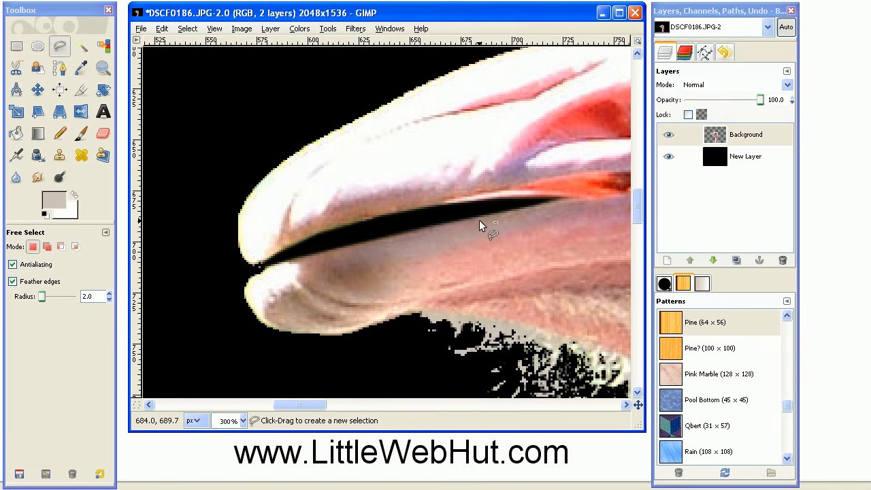
scroll(478, 221, "down", 6, "ctrl")
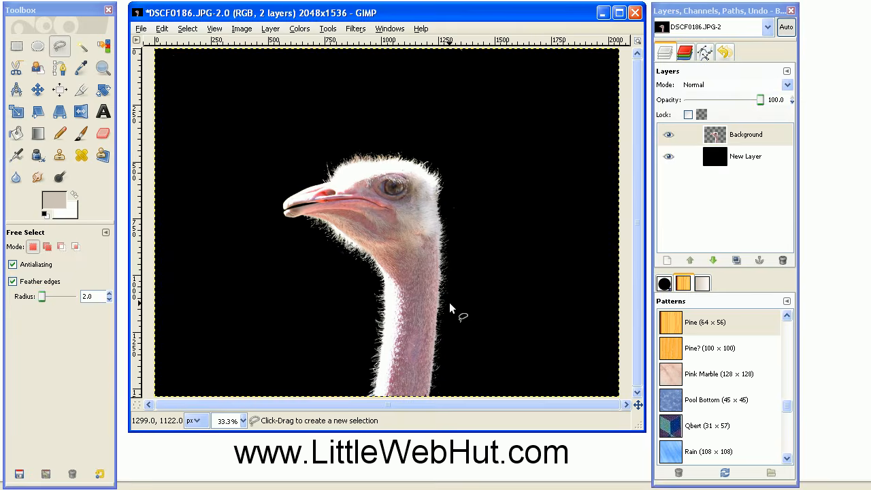